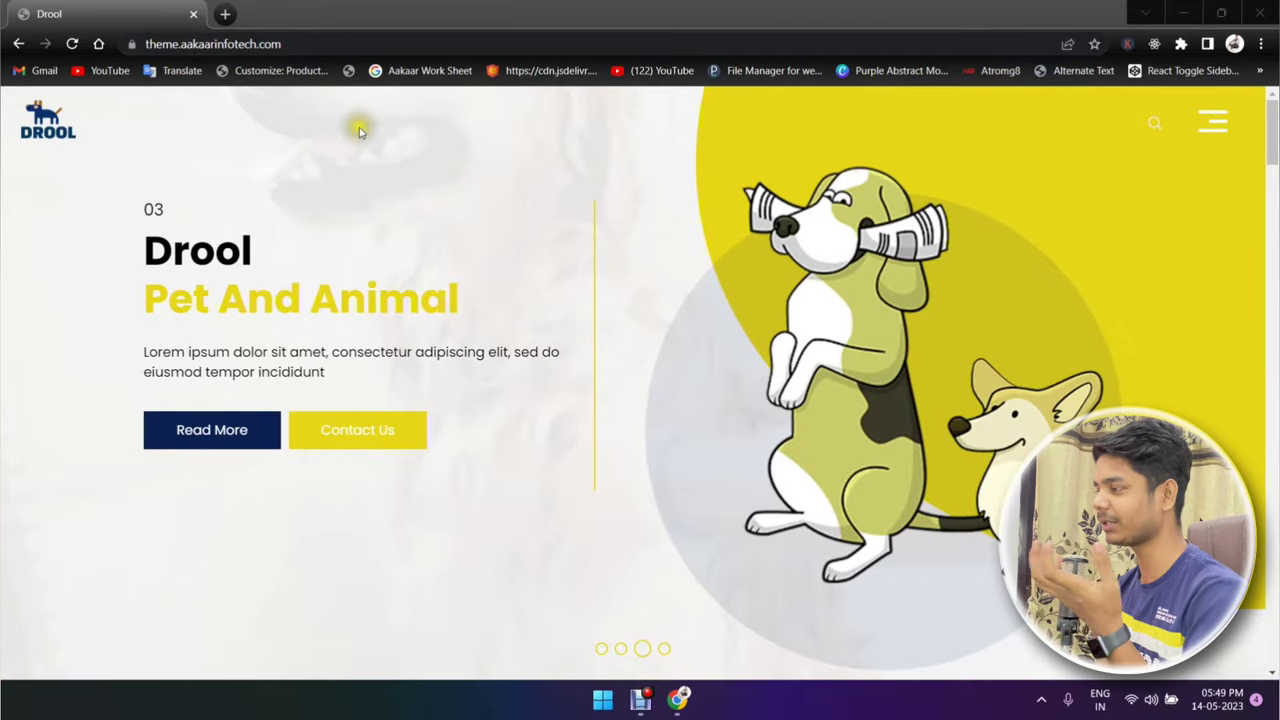
Look through the Drool website's home page from the opening banner down to the Caring for your pets section
scroll(360, 150, "down", 4)
scroll(363, 177, "up", 4)
left_click(1009, 196)
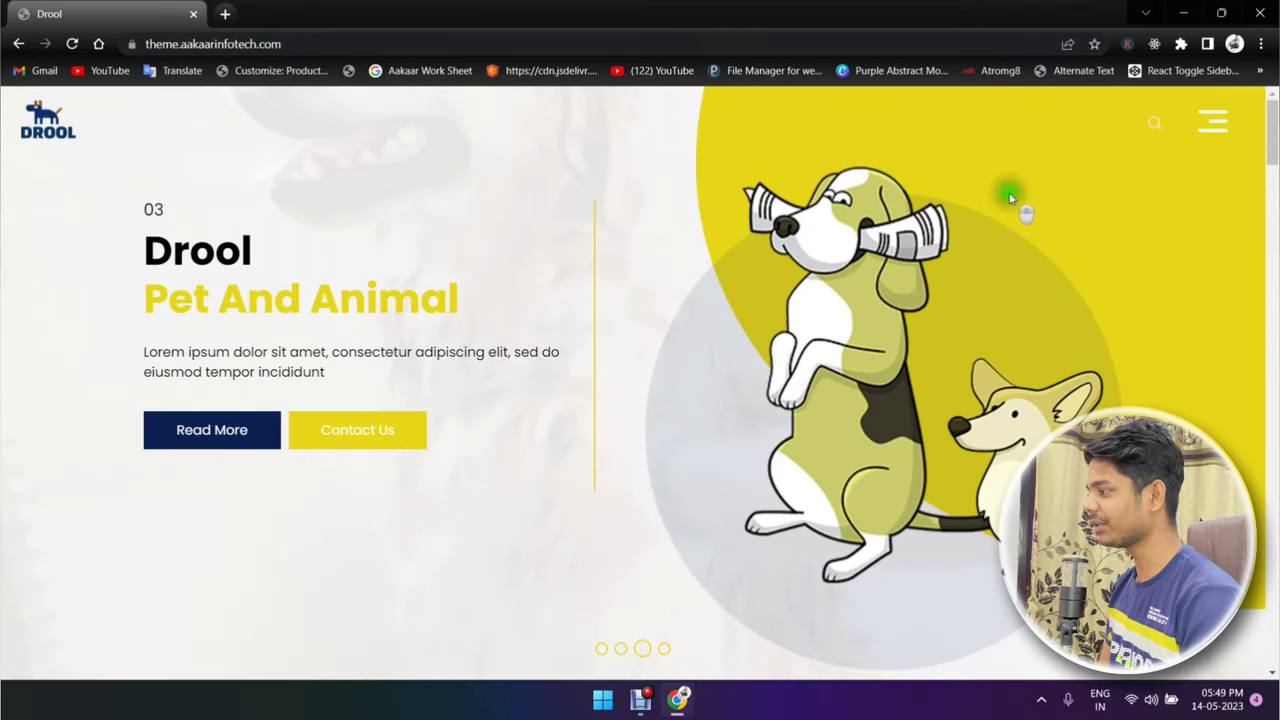
scroll(1097, 402, "down", 5)
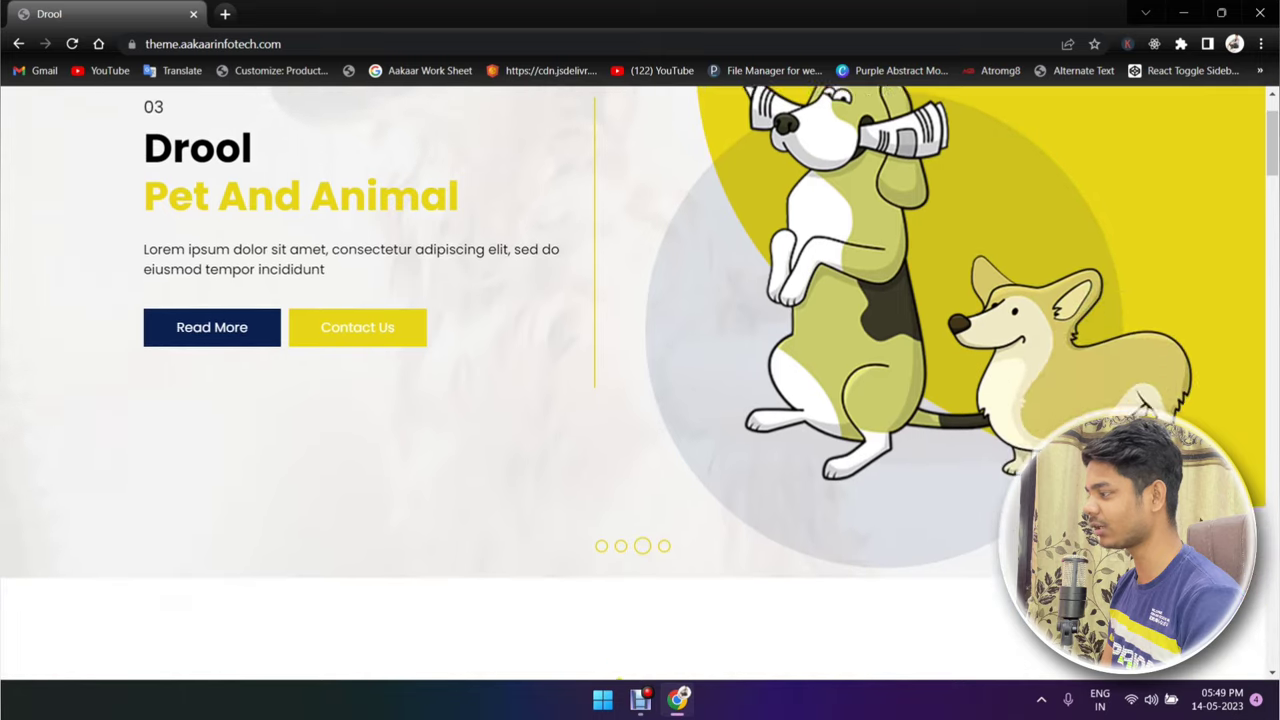
scroll(640, 380, "down", 5)
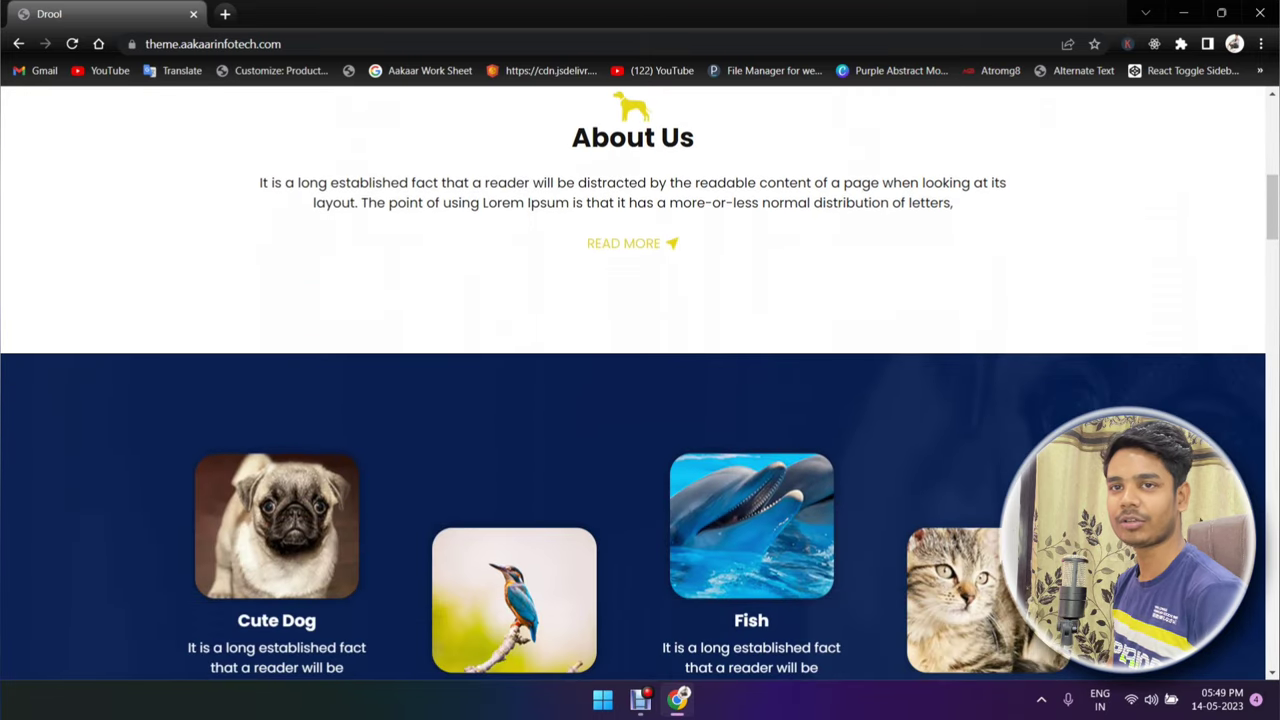
scroll(640, 380, "down", 4)
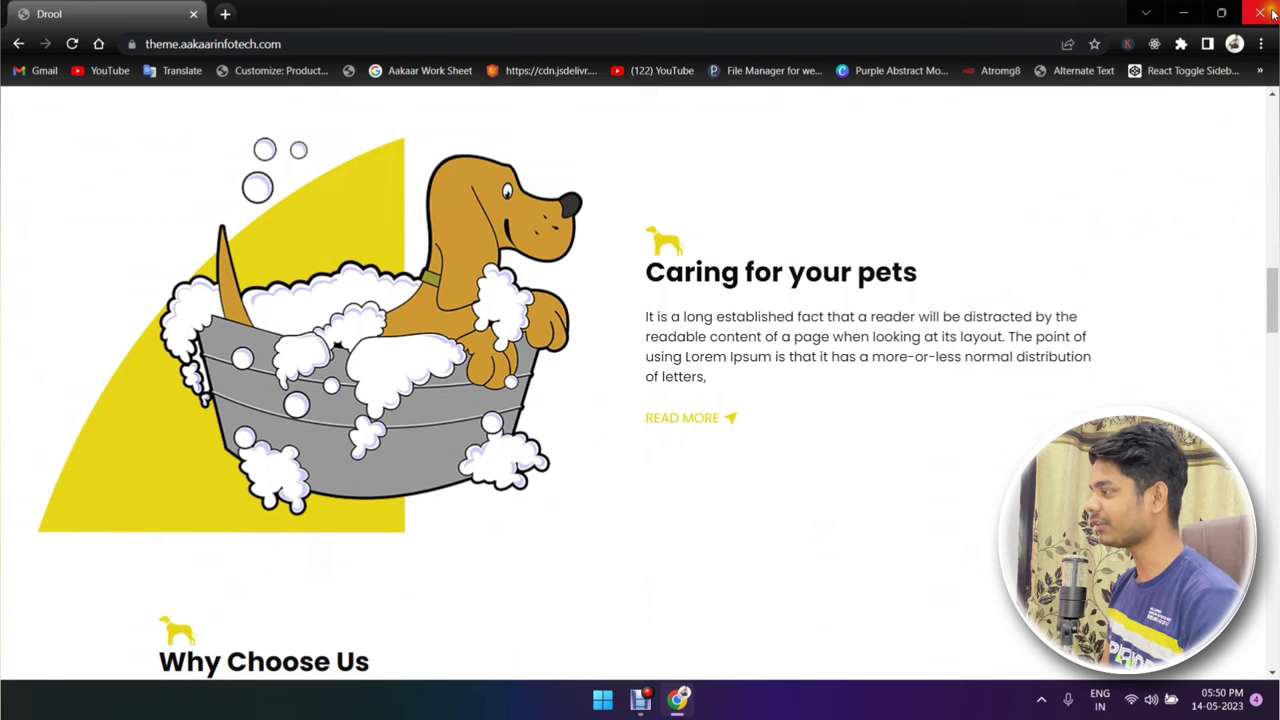
Search the web for httrack in a new tab and open the HTTrack Website Copier site from the results
mouse_move(1236, 13)
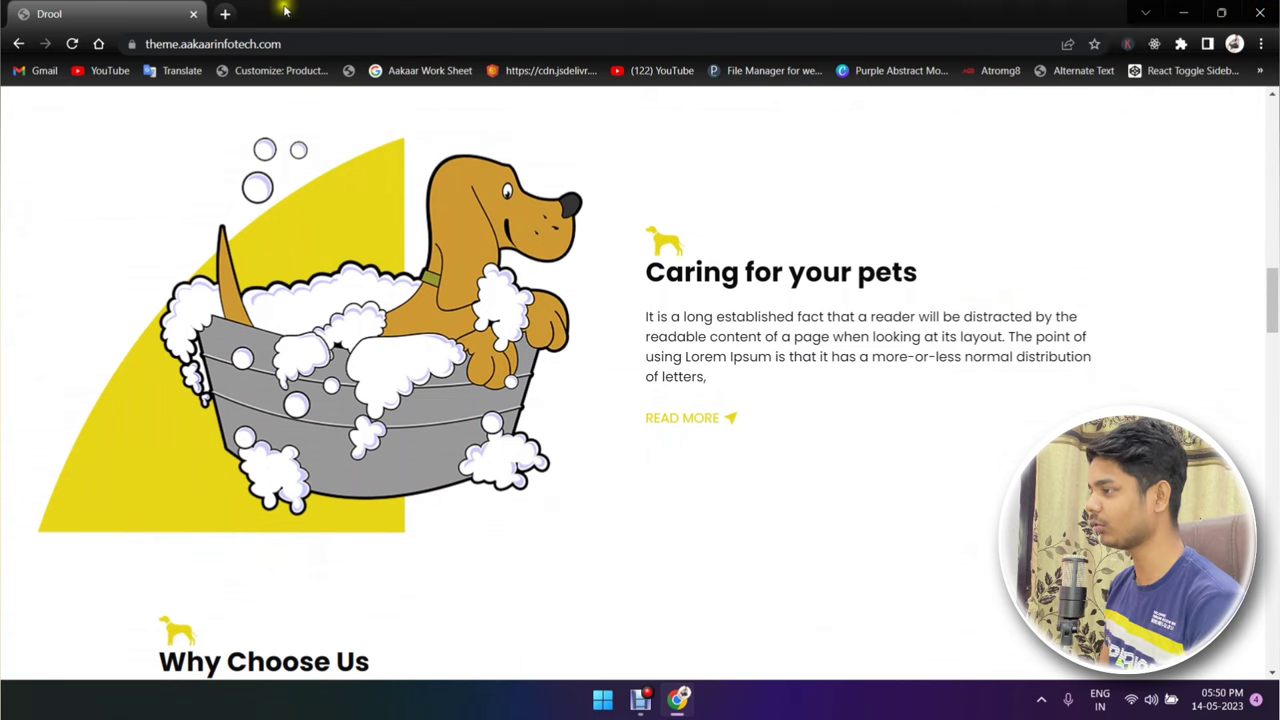
left_click(226, 14)
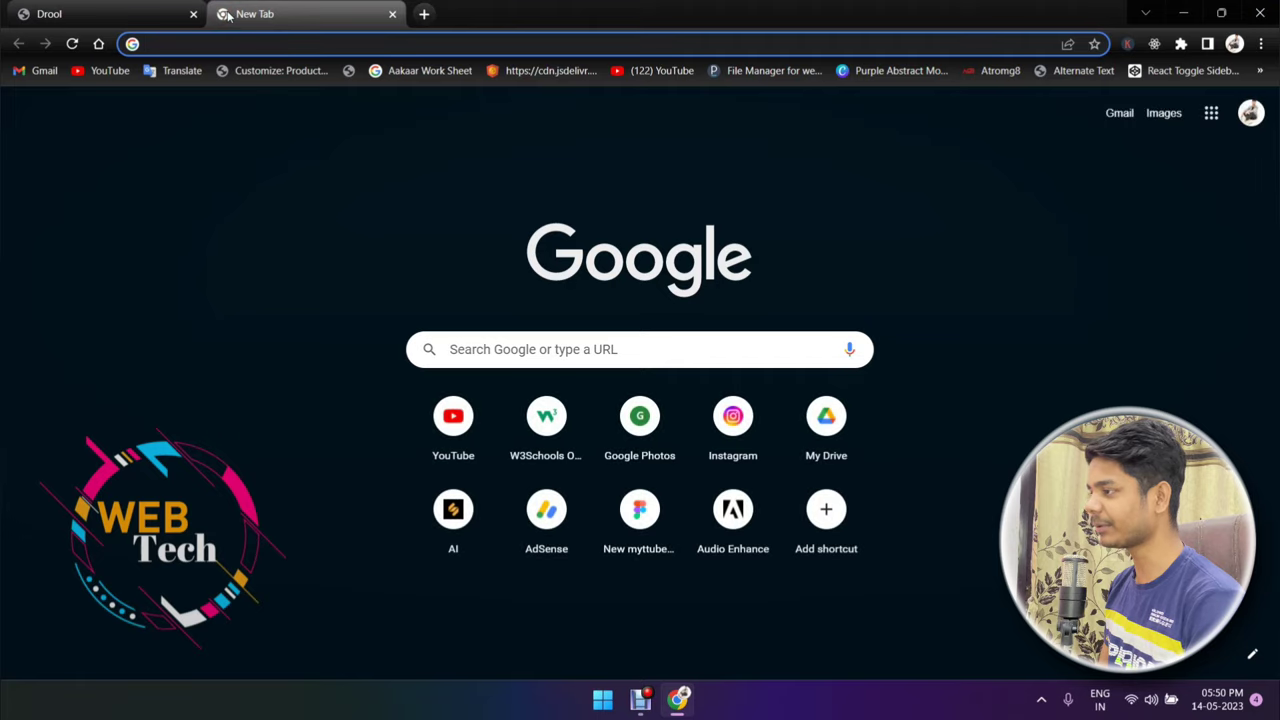
type("ht")
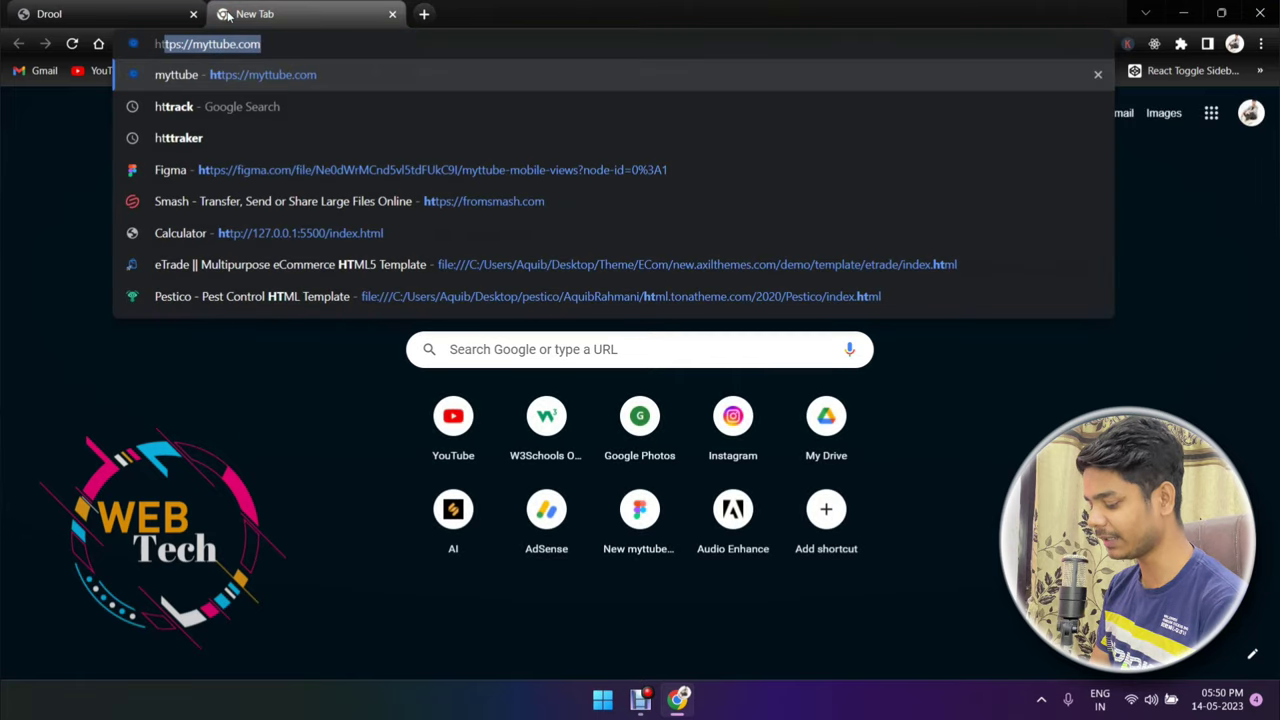
type("track")
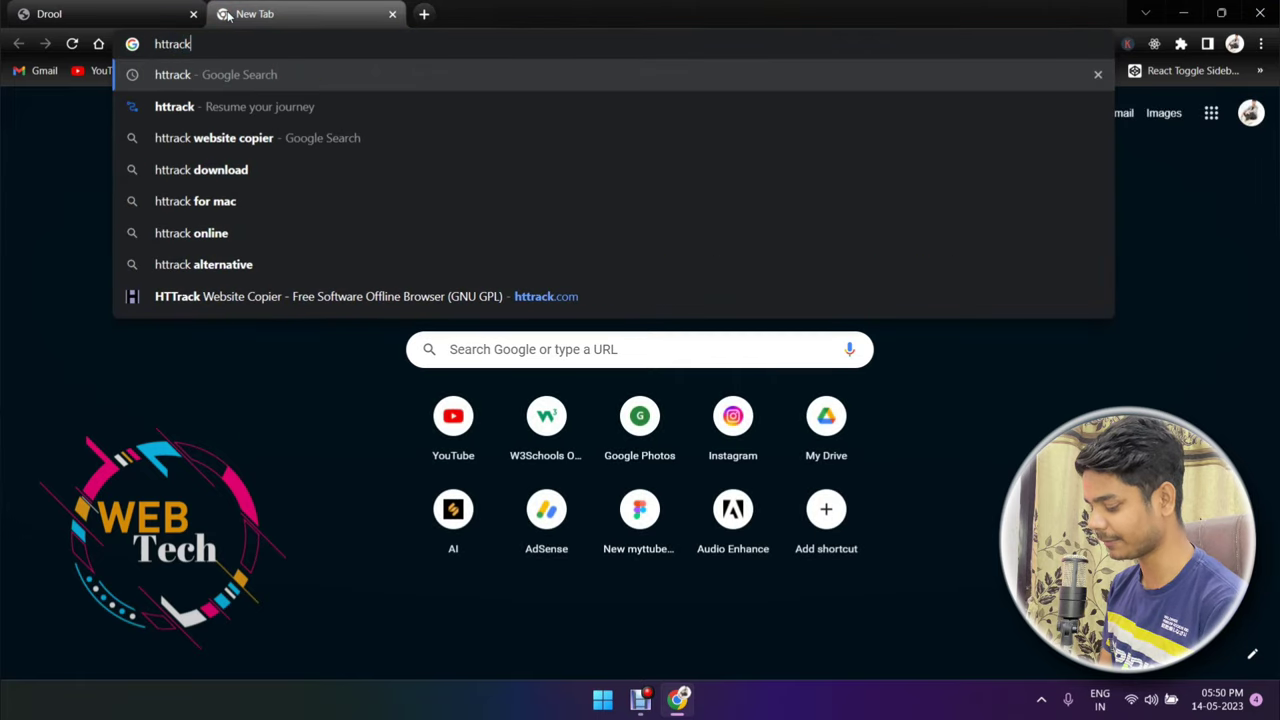
key("Return")
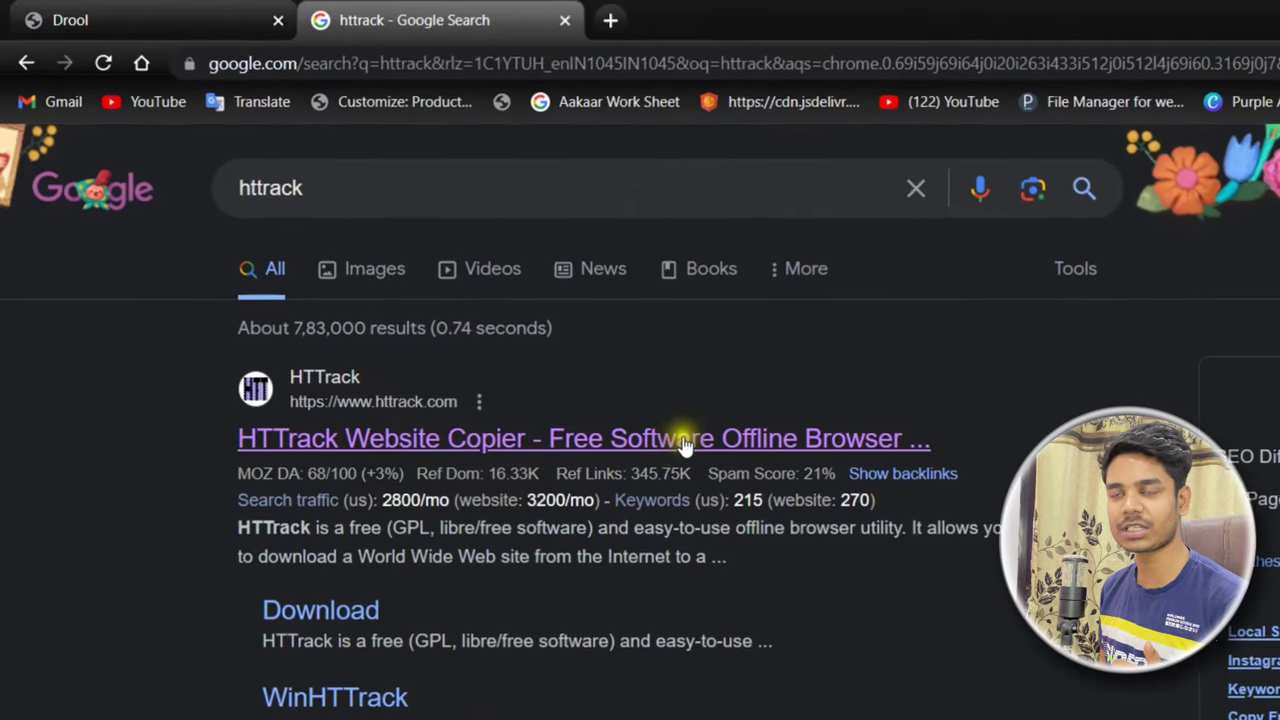
left_click_drag(218, 411, 870, 391)
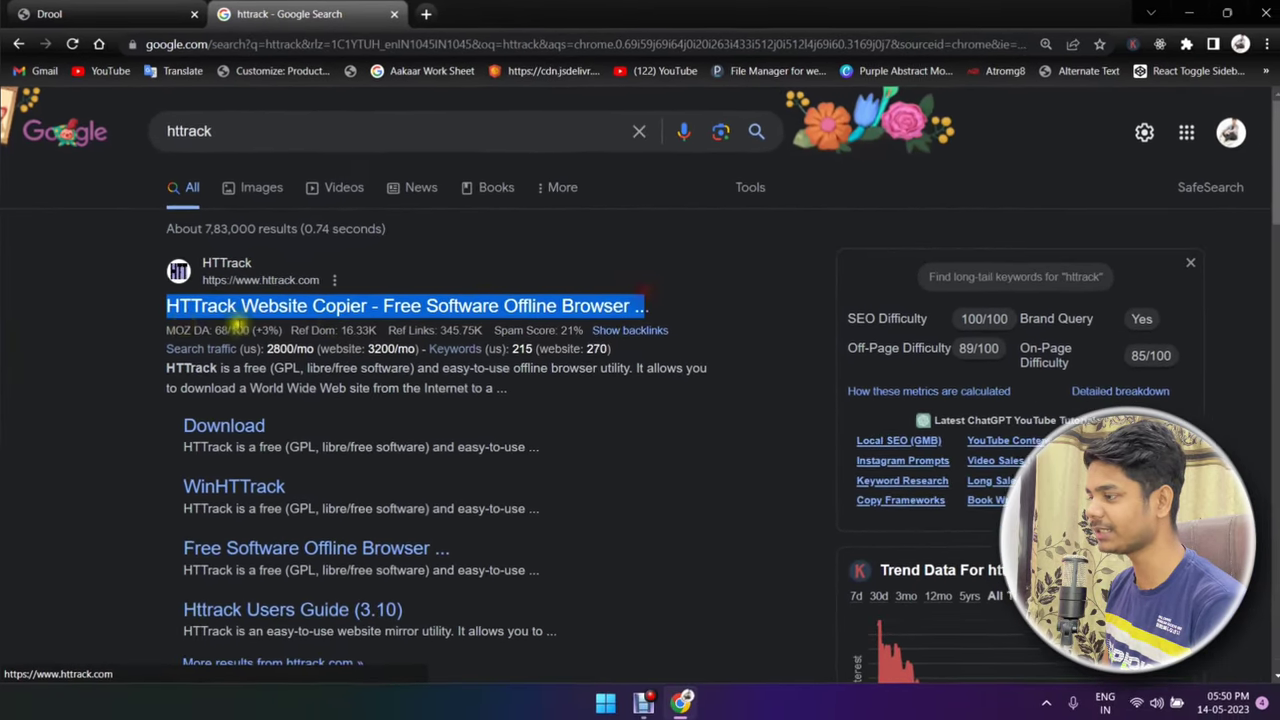
left_click(119, 315)
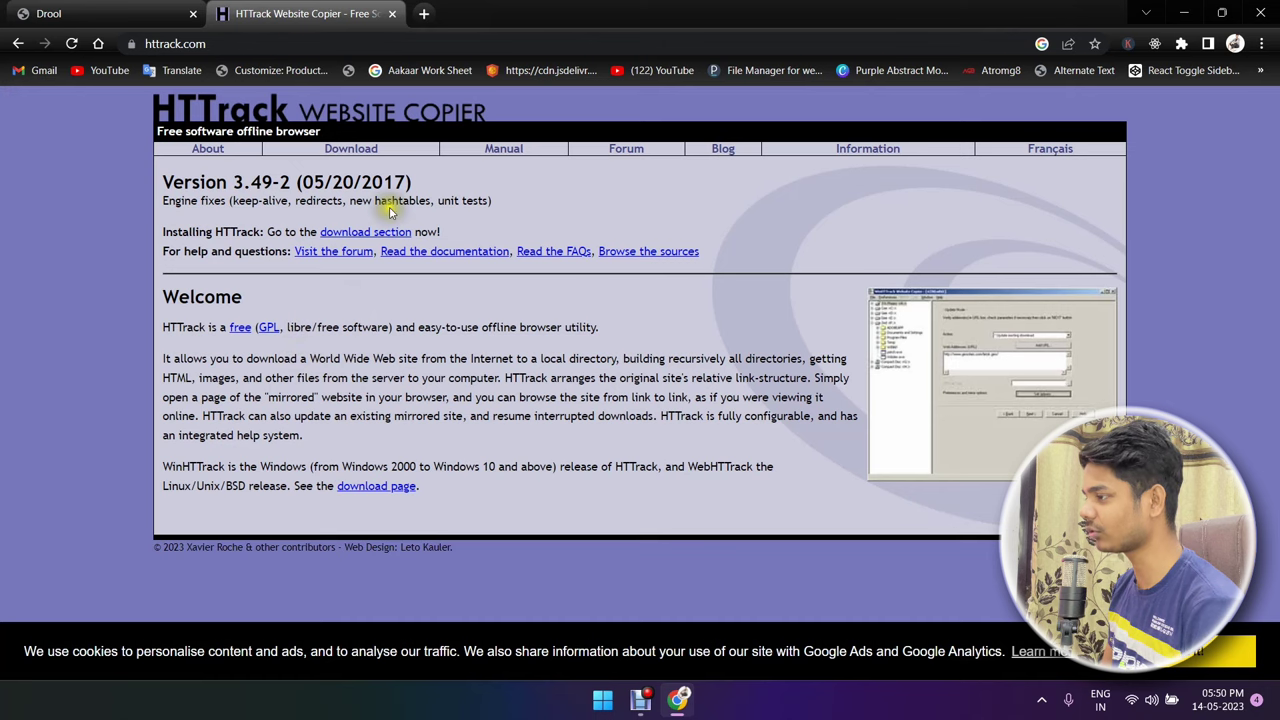
Download the recommended 64-bit Windows installer httrack_x64-3.49.2.exe from the HTTrack site and show it in its folder
left_click(351, 152)
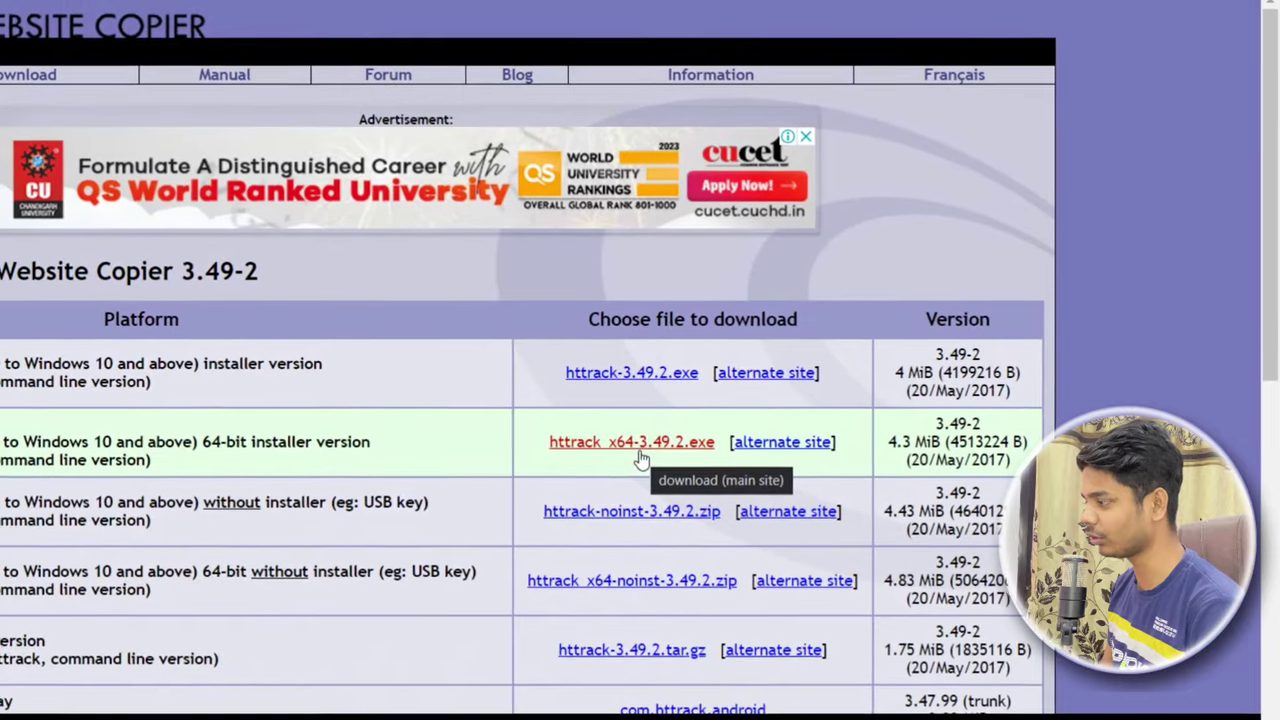
left_click(587, 449)
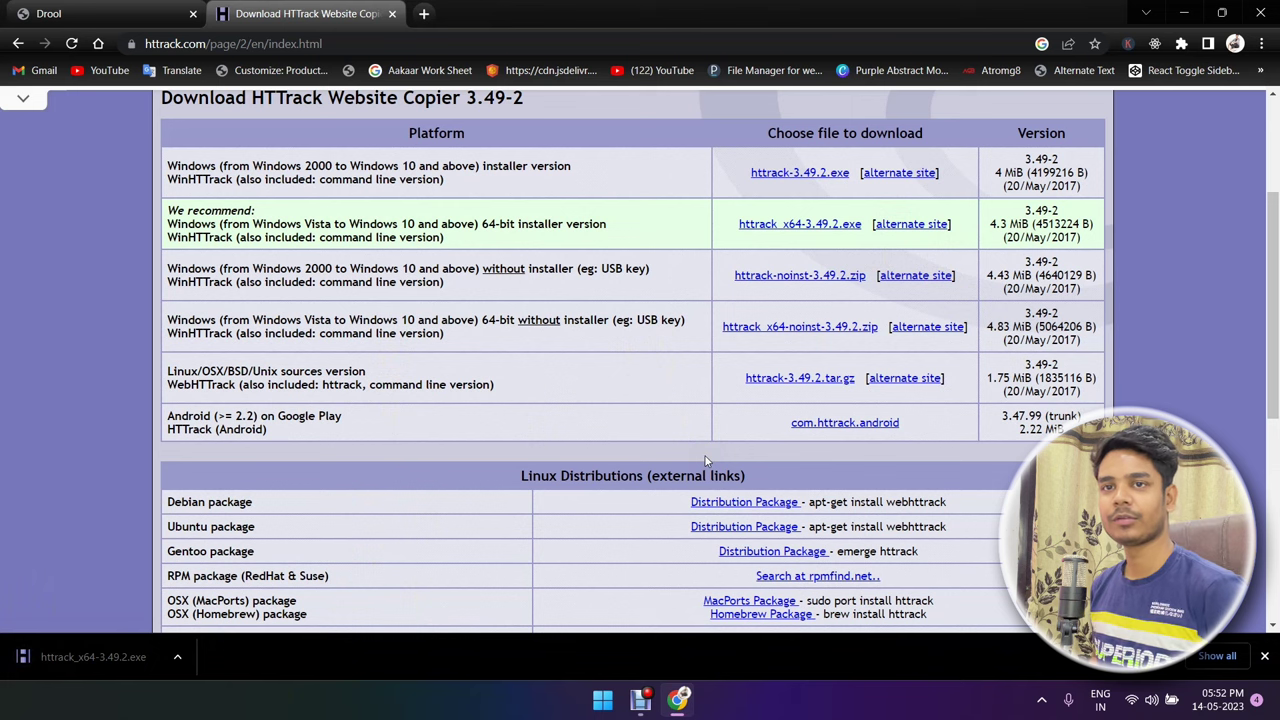
left_click(99, 663)
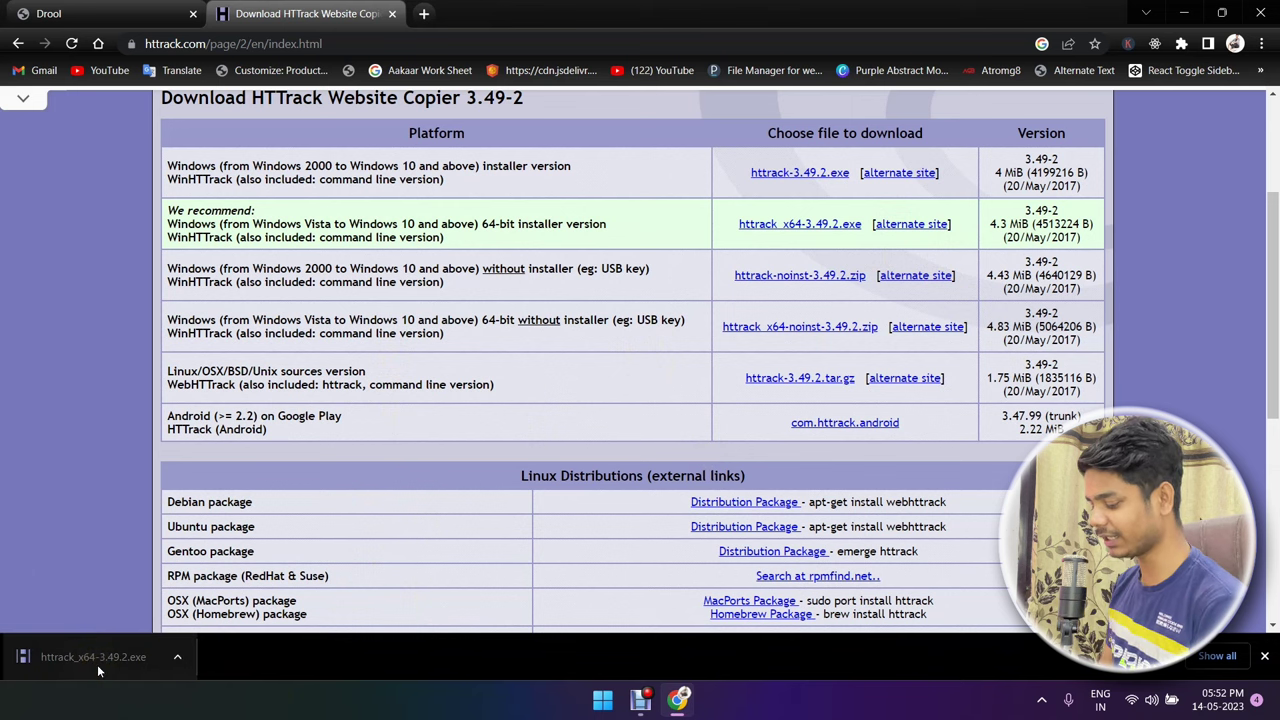
left_click(97, 664)
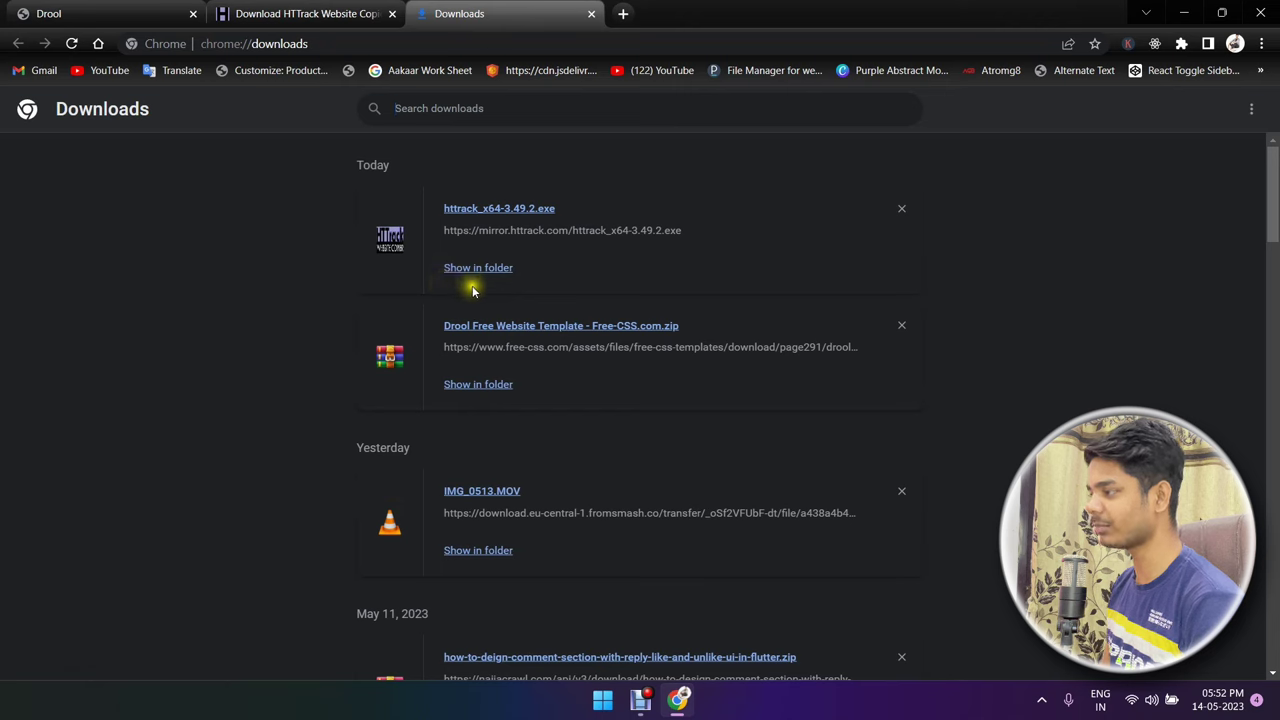
left_click_drag(435, 215, 580, 208)
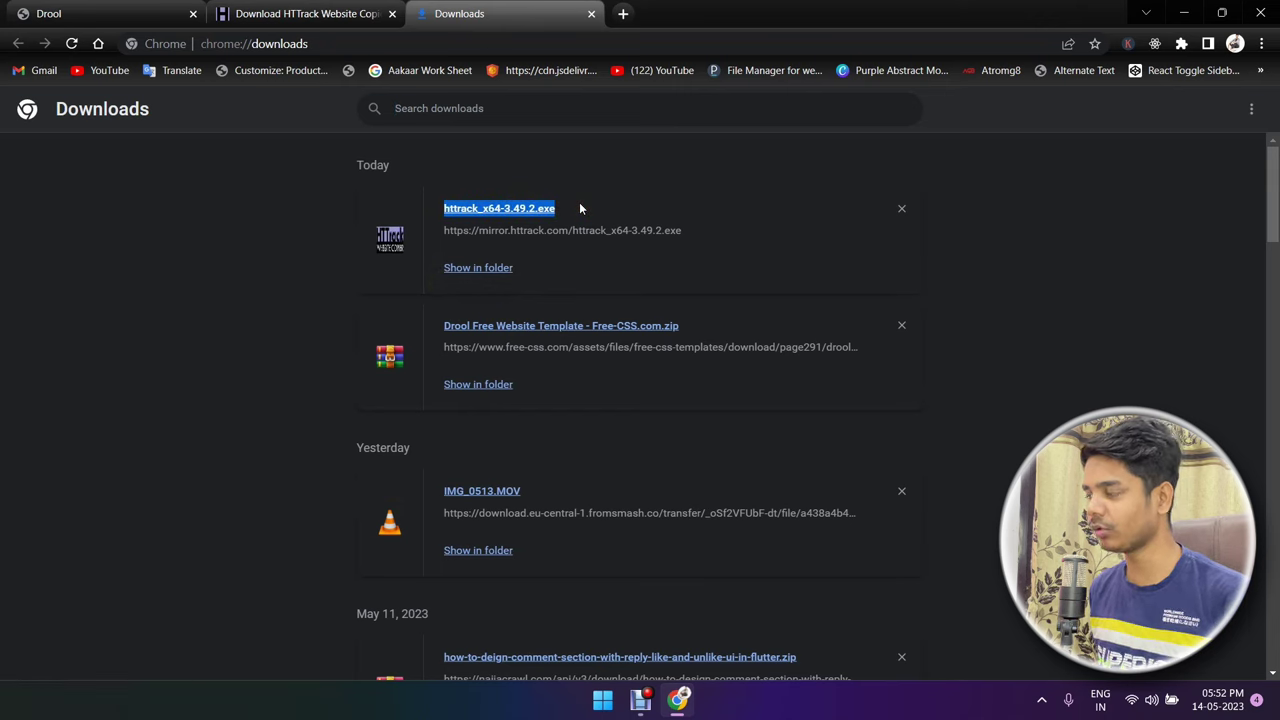
left_click(474, 268)
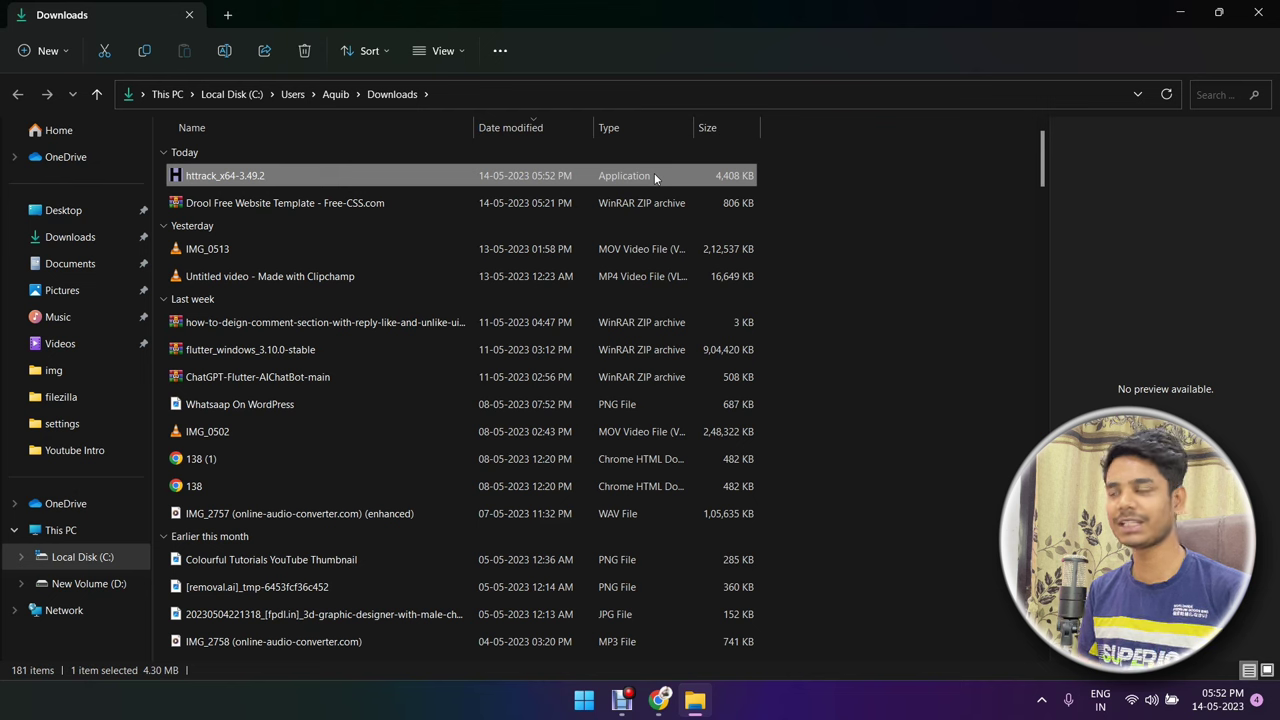
Run the httrack_x64-3.49.2 installer, accept the license agreement, and keep the default install location and WinHTTrack Start Menu folder
double_click(394, 174)
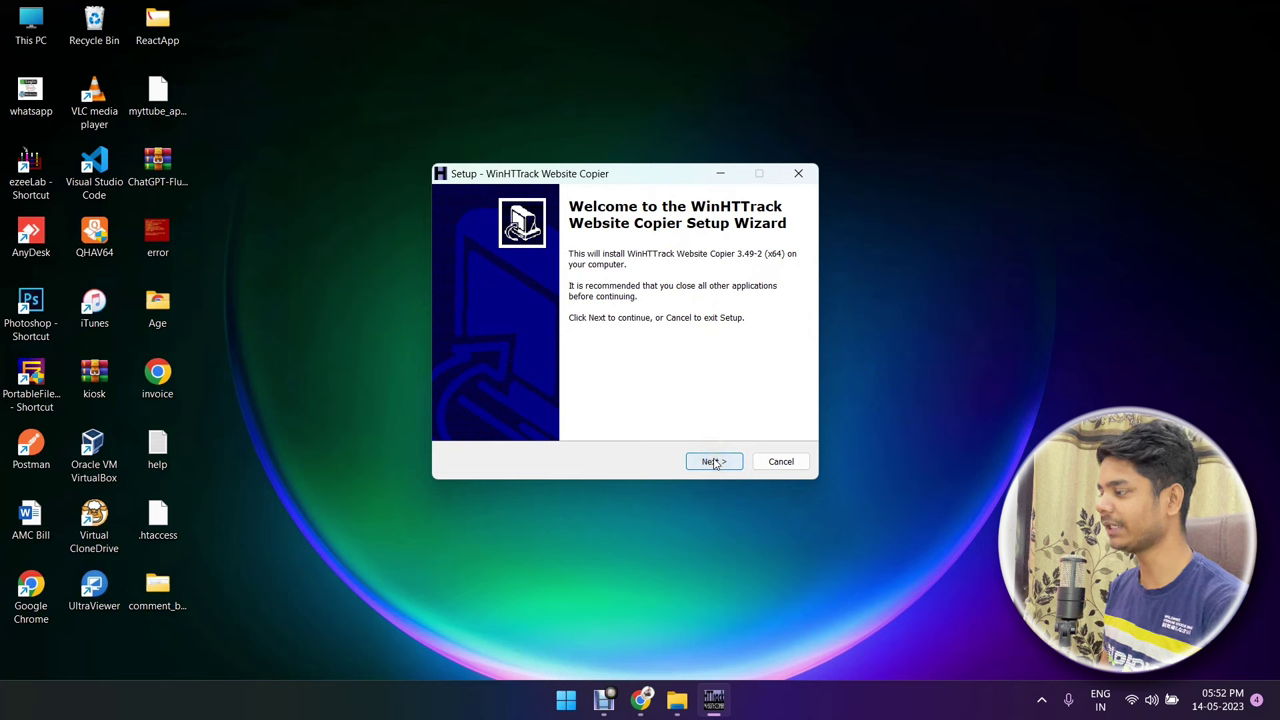
left_click(714, 463)
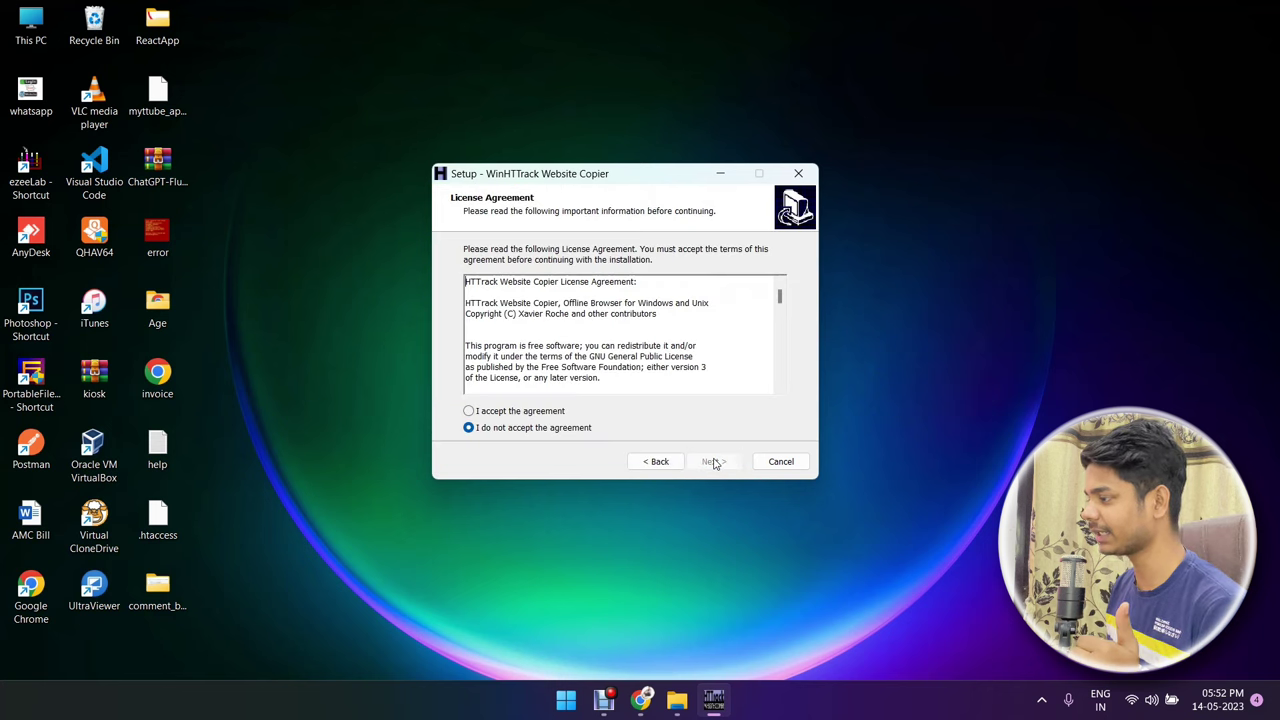
left_click(530, 411)
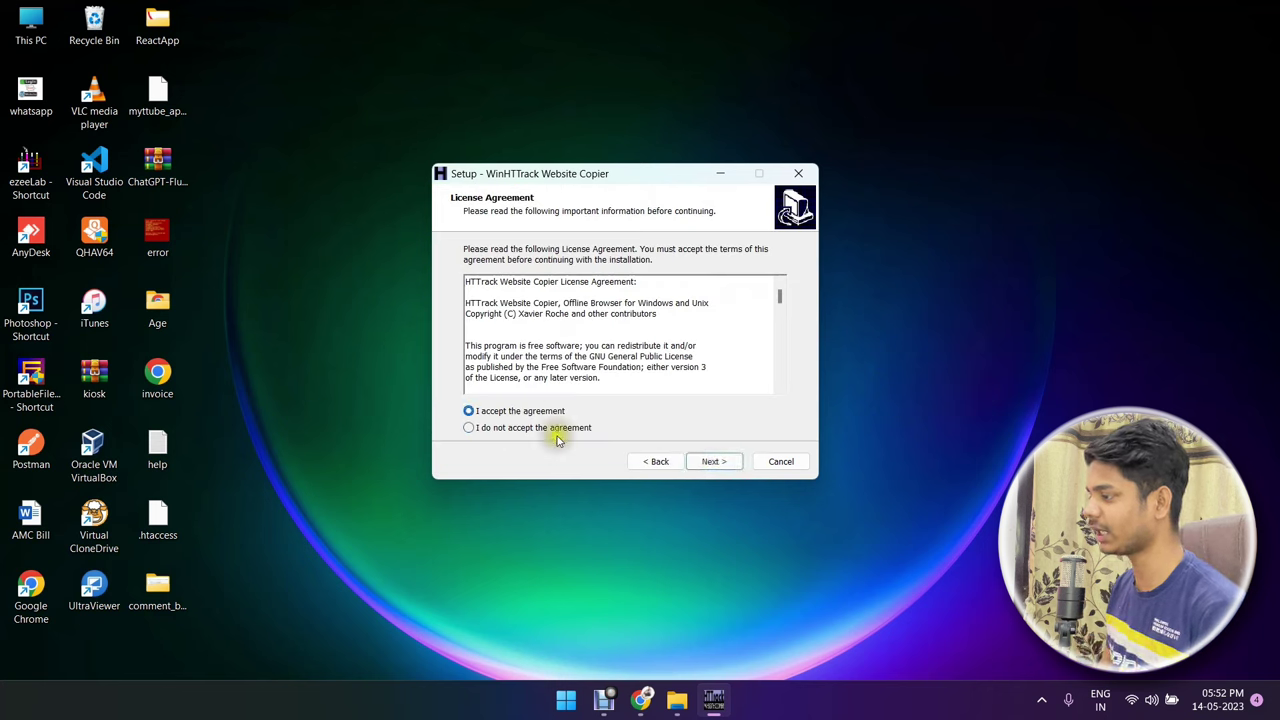
left_click(714, 462)
left_click(714, 462)
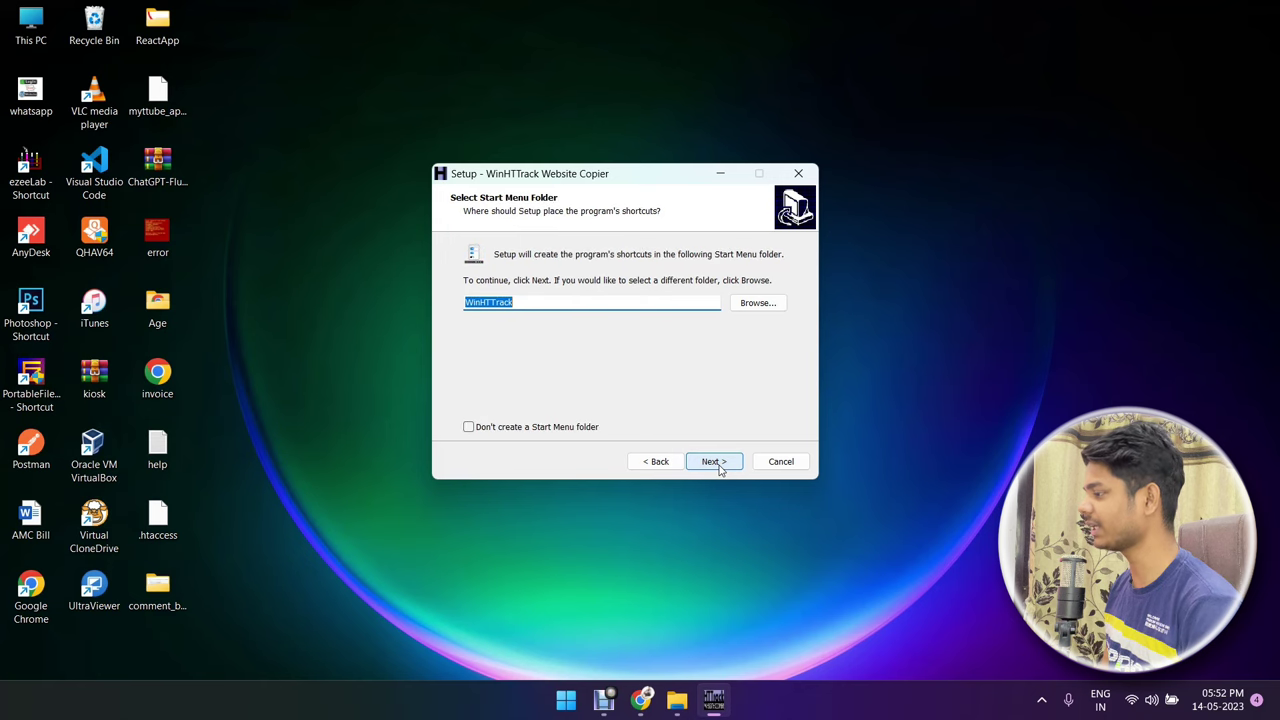
left_click(714, 462)
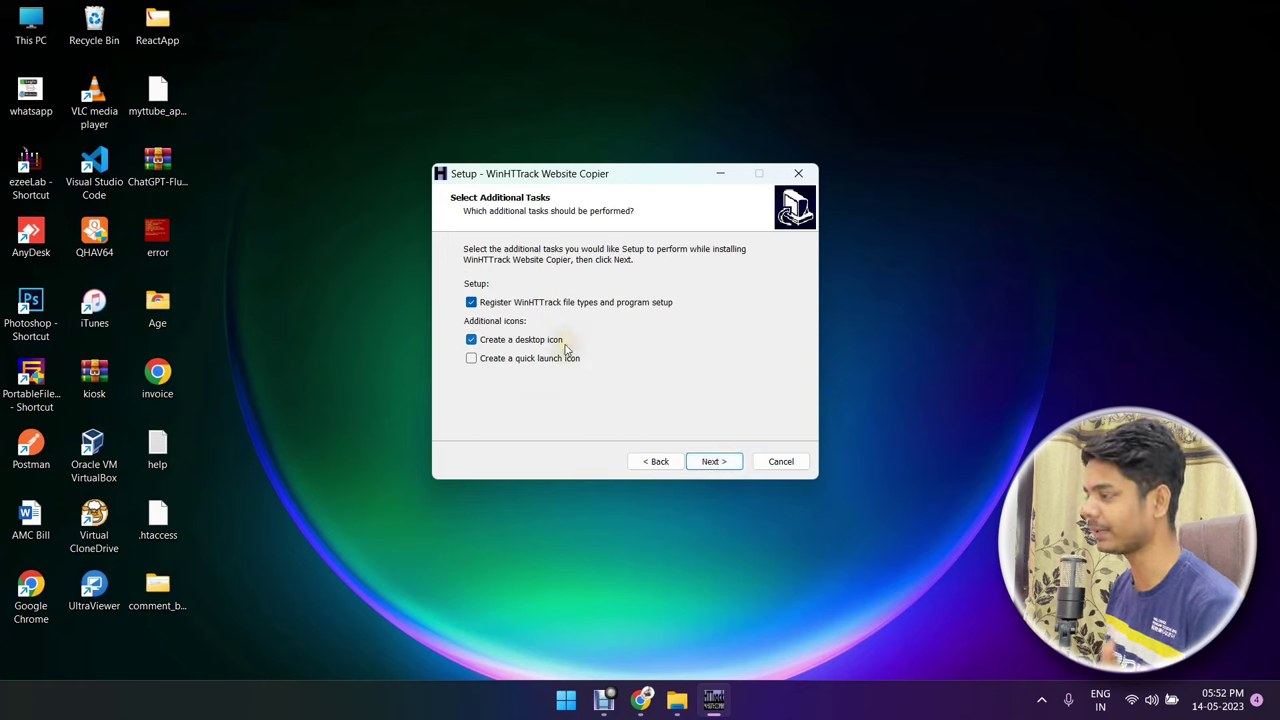
Install WinHTTrack with file type registration and a desktop icon, finish the setup, and close the history file
left_click(703, 460)
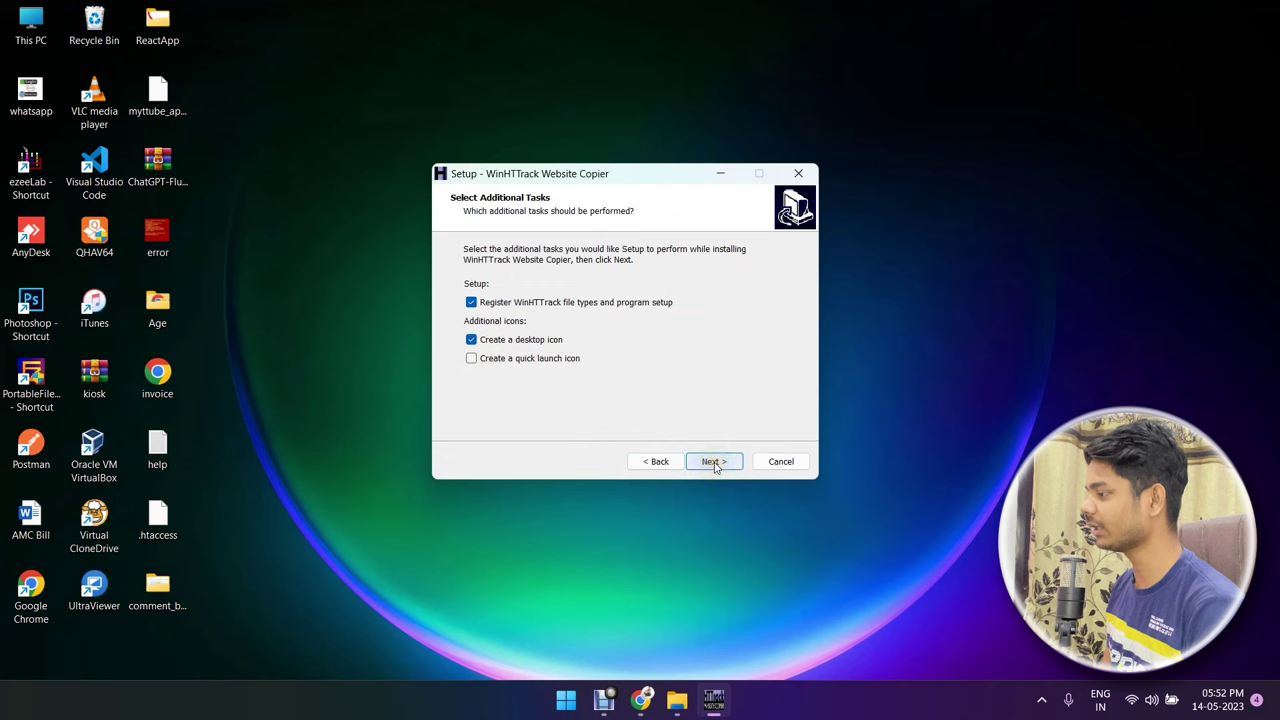
left_click(714, 464)
left_click(714, 464)
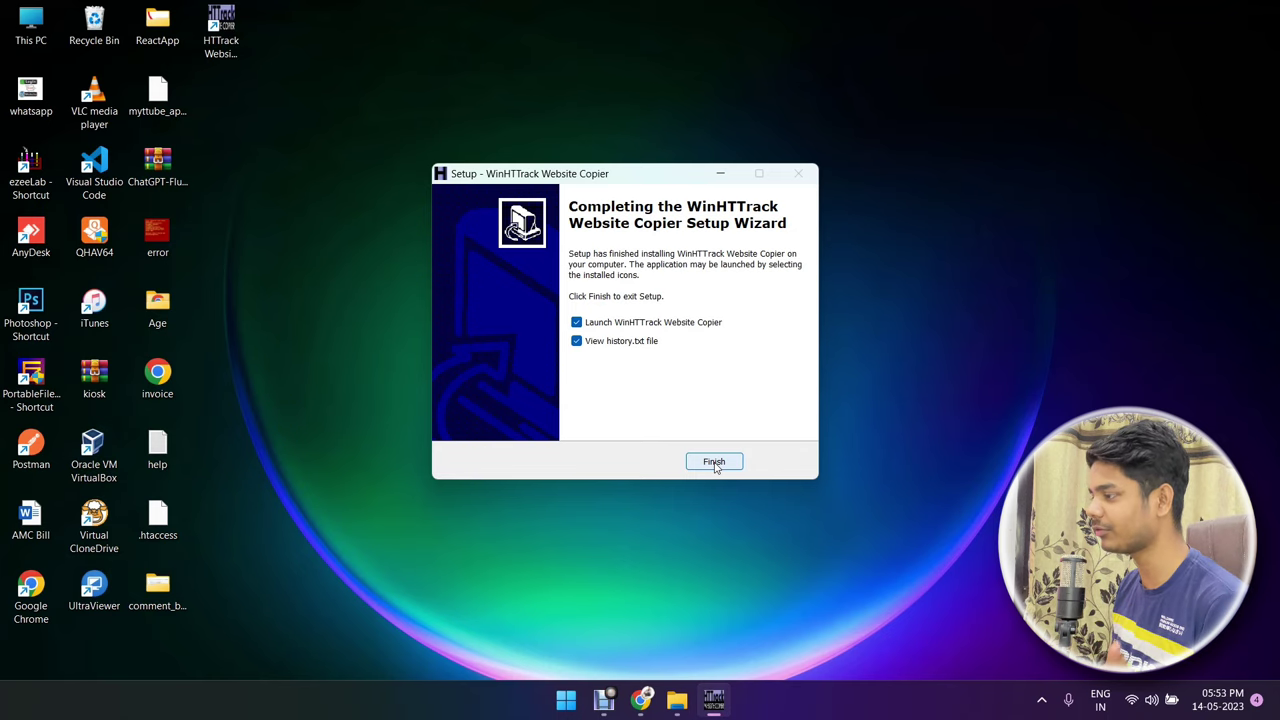
left_click(714, 462)
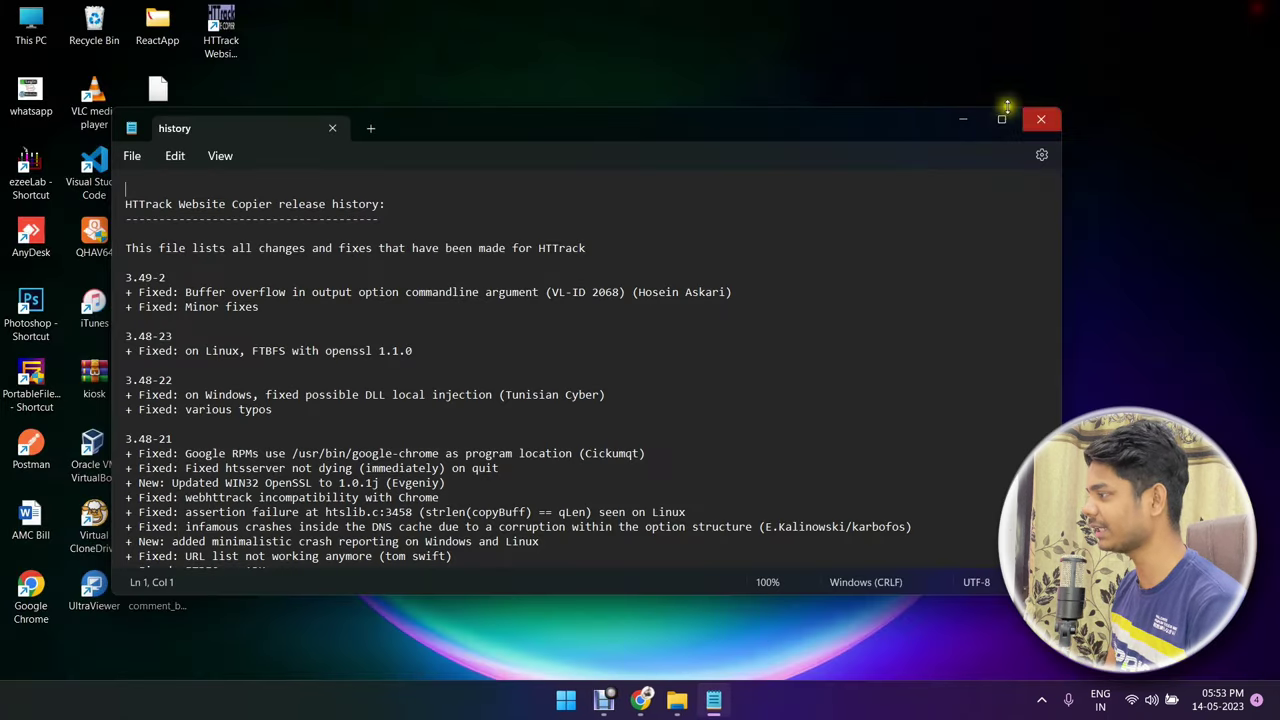
left_click(1041, 119)
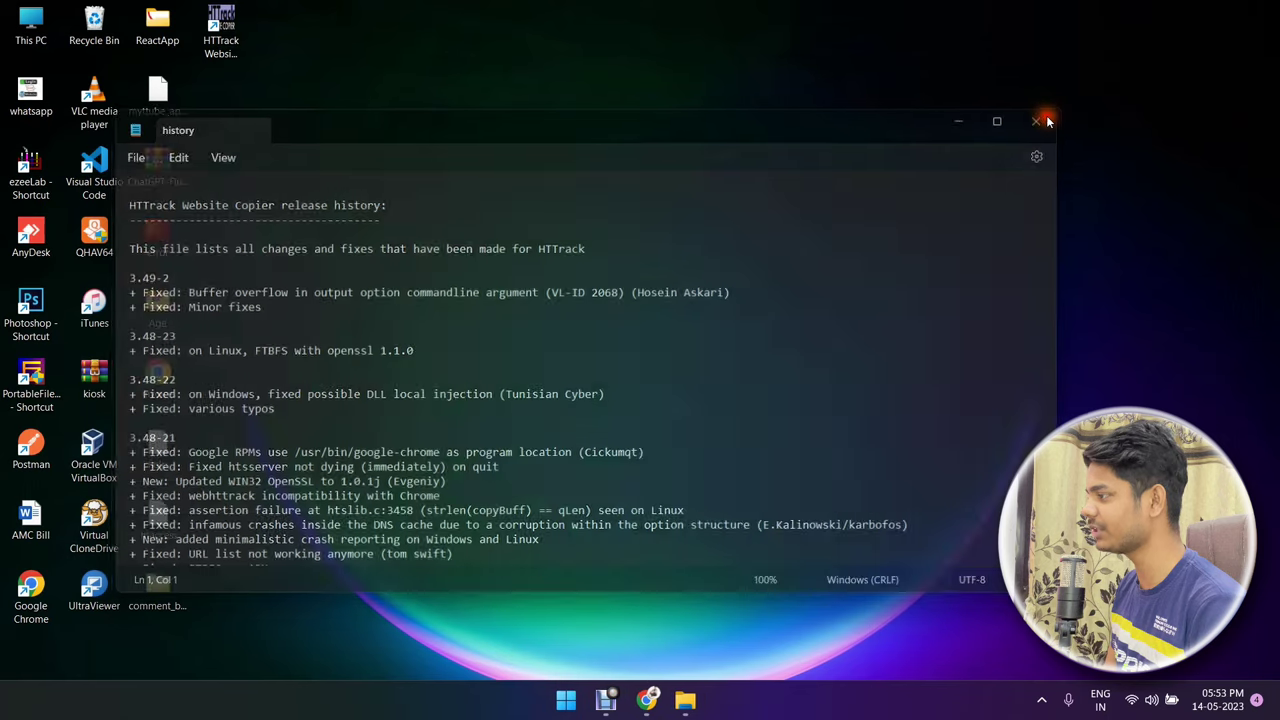
left_click_drag(215, 22, 300, 48)
right_click(540, 58)
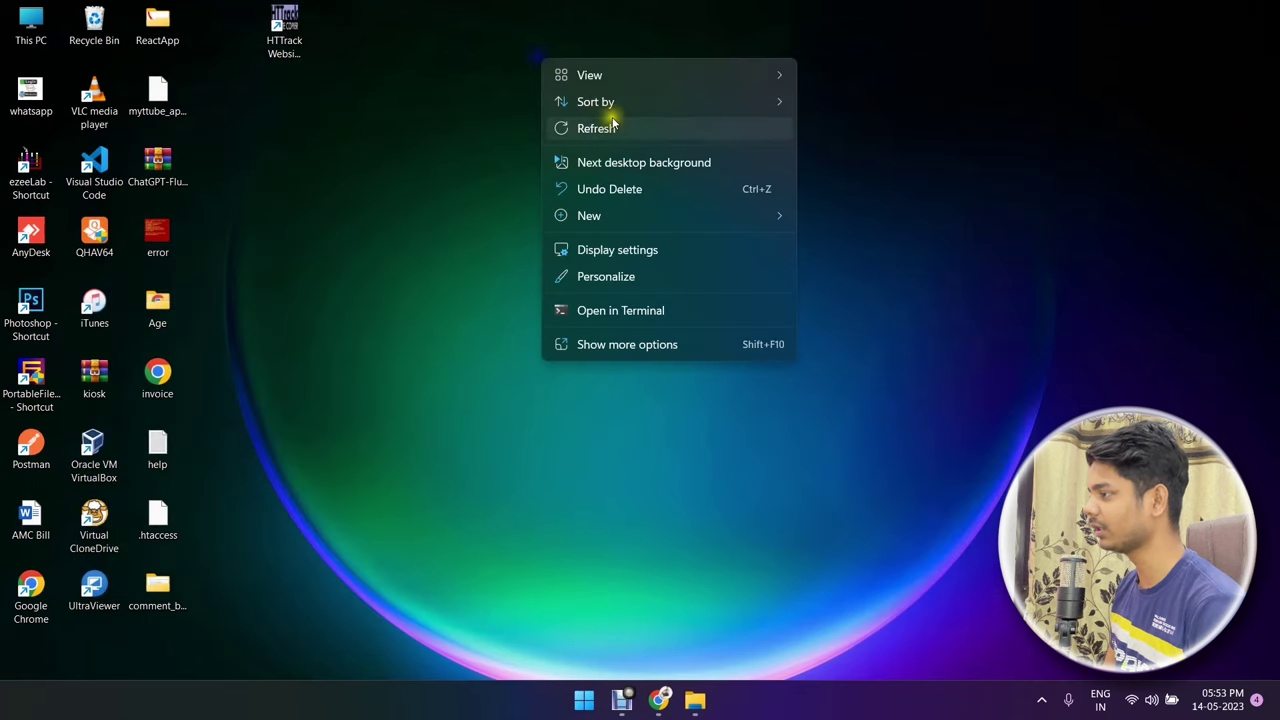
left_click(616, 128)
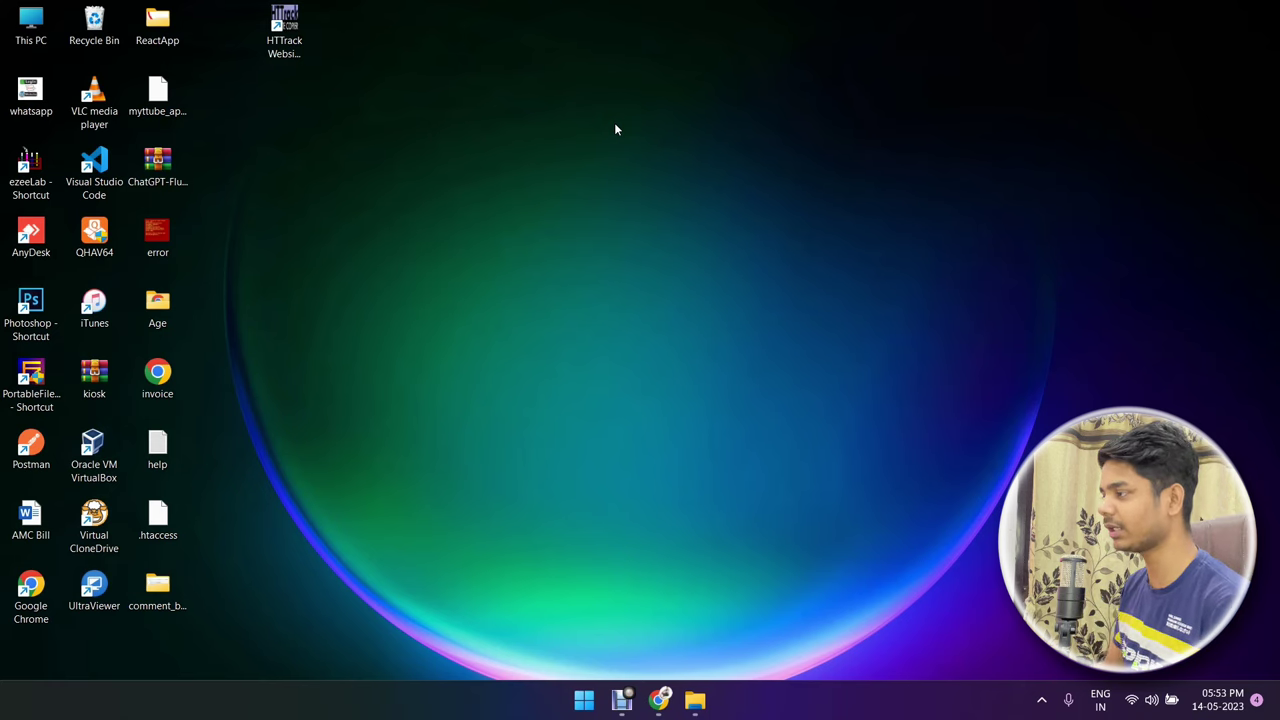
left_click_drag(302, 36, 222, 40)
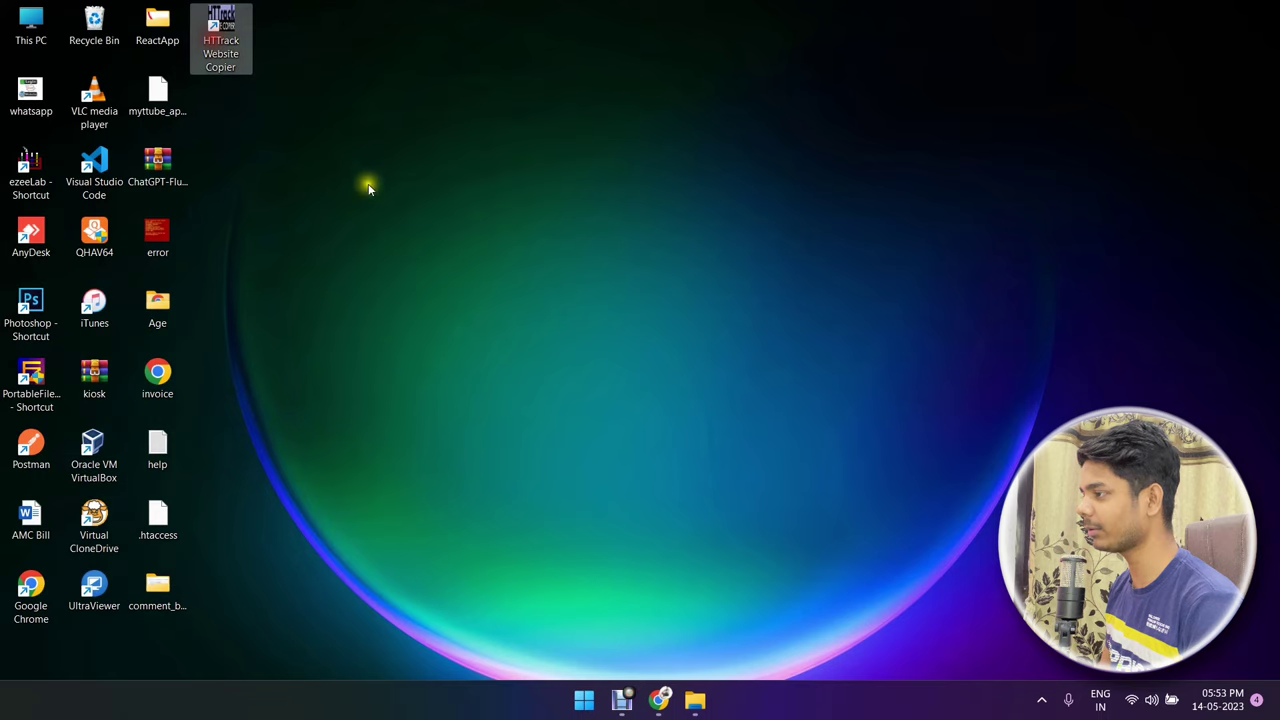
Switch to Chrome and close every tab except the Drool website
left_click(695, 700)
left_click(658, 700)
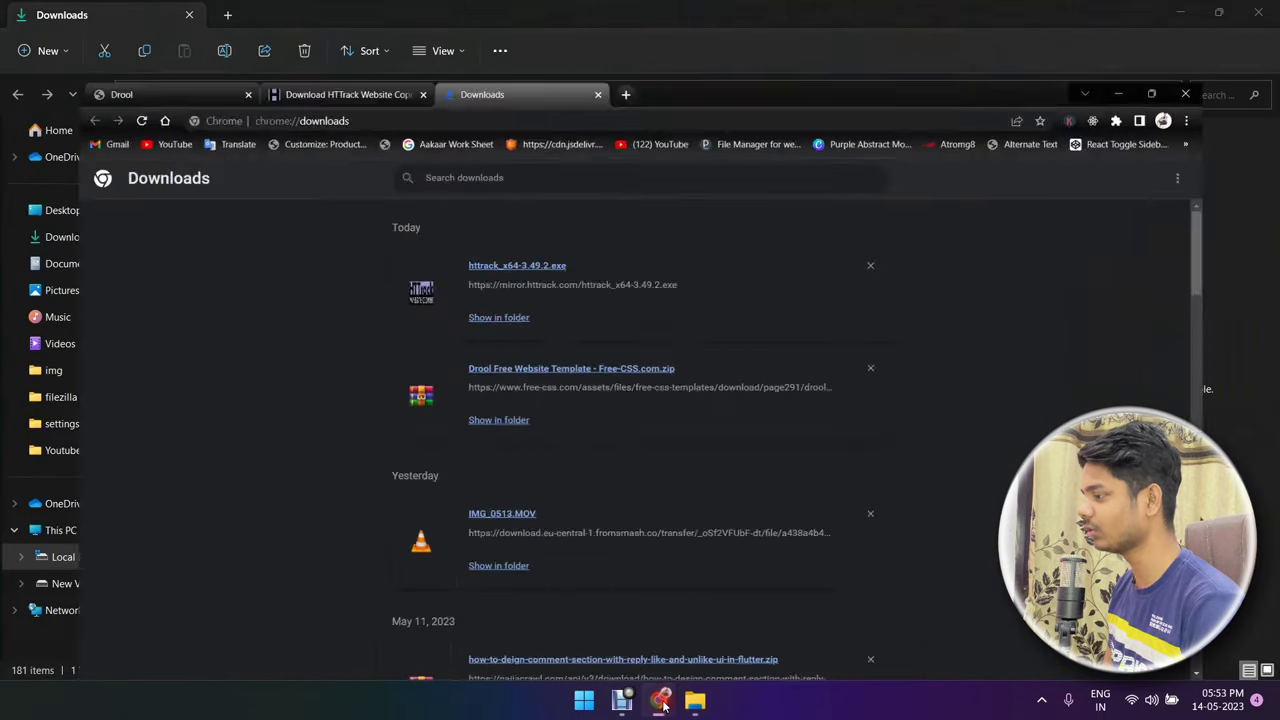
left_click(110, 13)
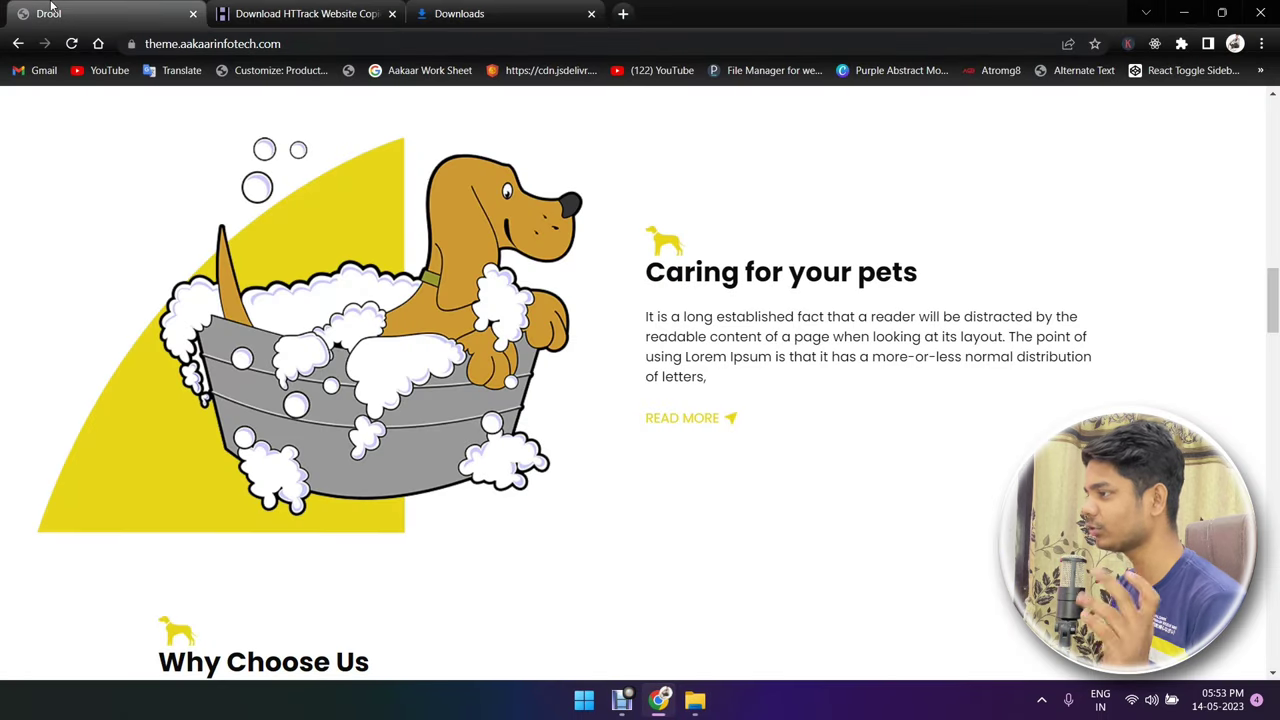
right_click(52, 10)
left_click(151, 231)
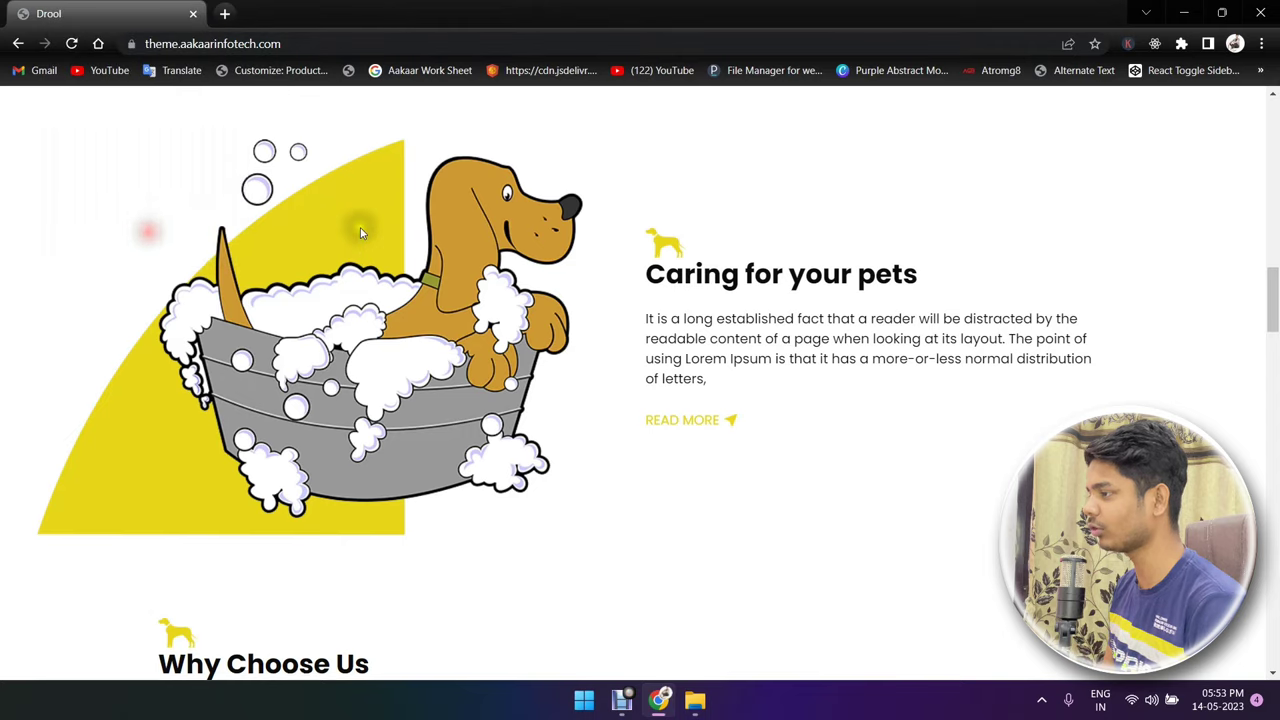
Copy the Drool website's address, theme.aakaarinfotech.com, to the clipboard
scroll(360, 232, "up", 10)
left_click(282, 50)
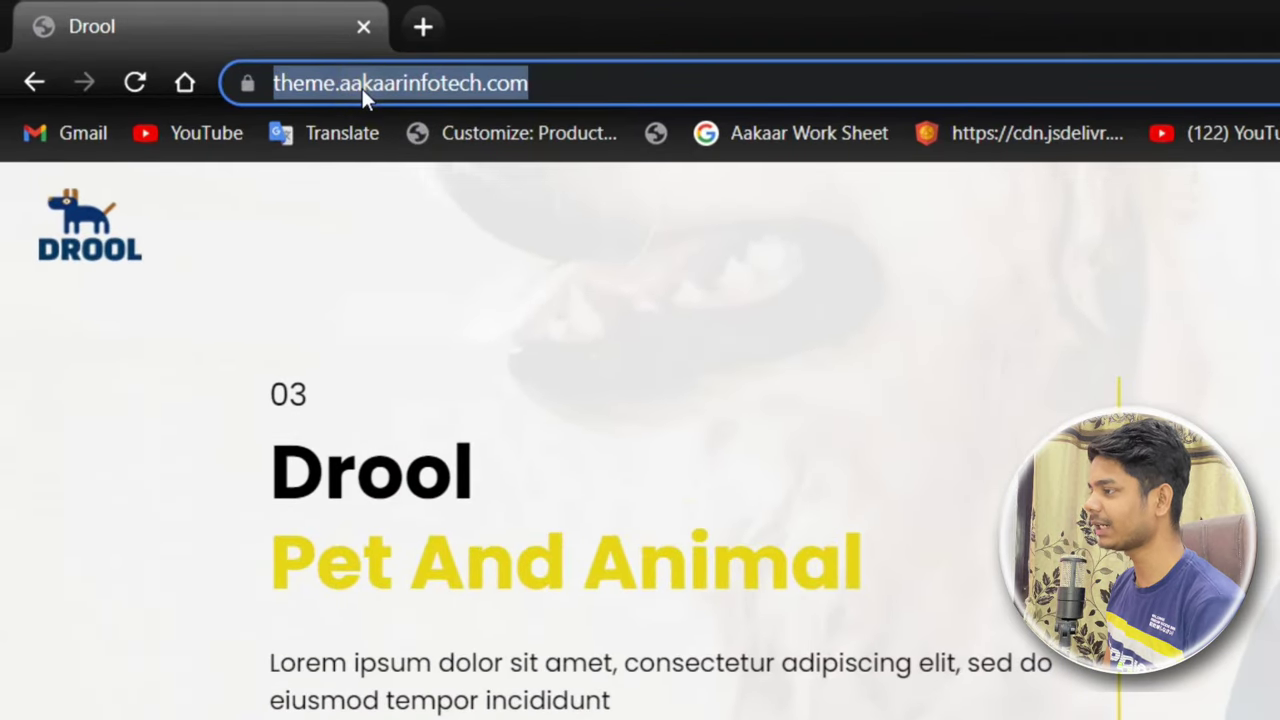
right_click(382, 82)
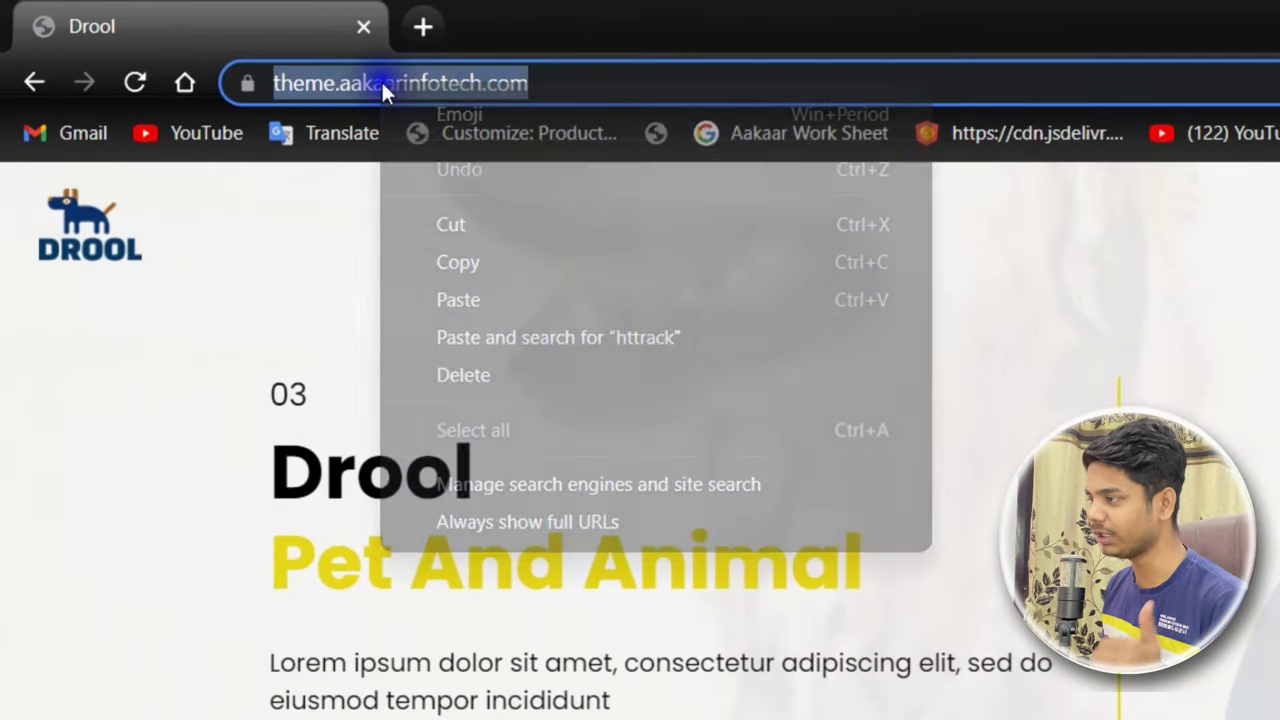
left_click(478, 264)
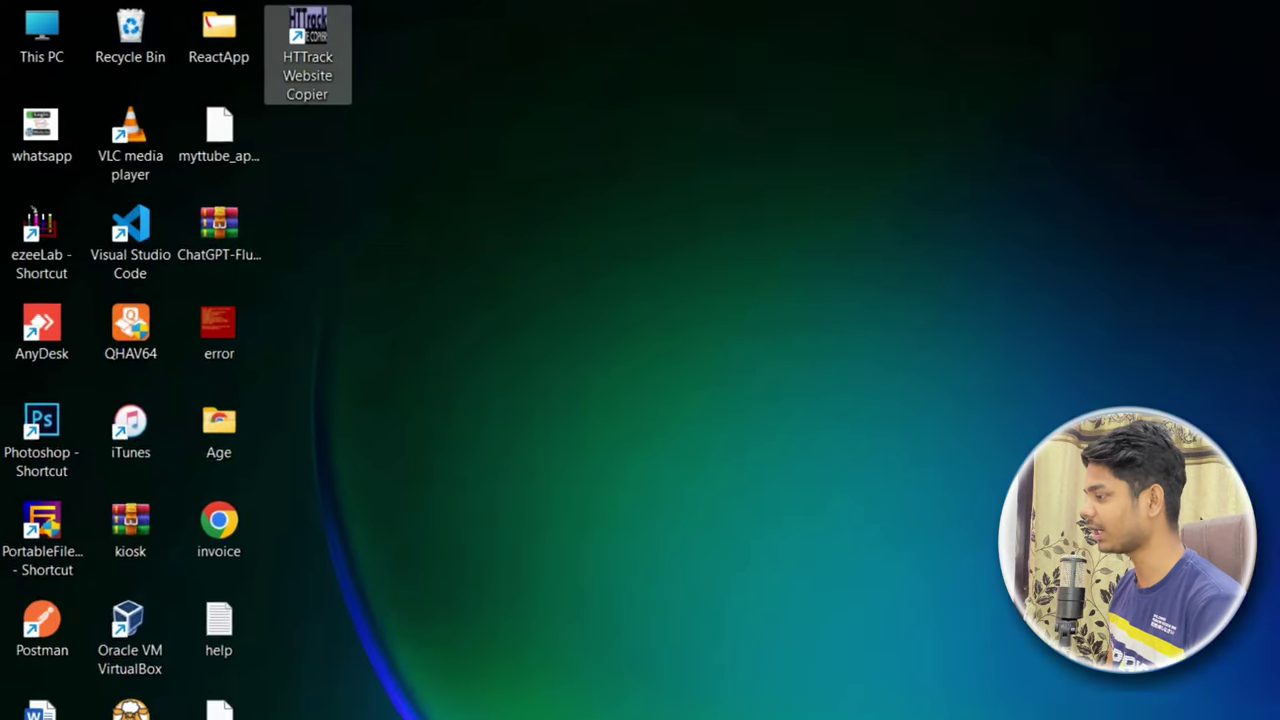
Launch HTTrack Website Copier, create a desktop folder named hack, and move it to an empty area of the desktop
double_click(307, 50)
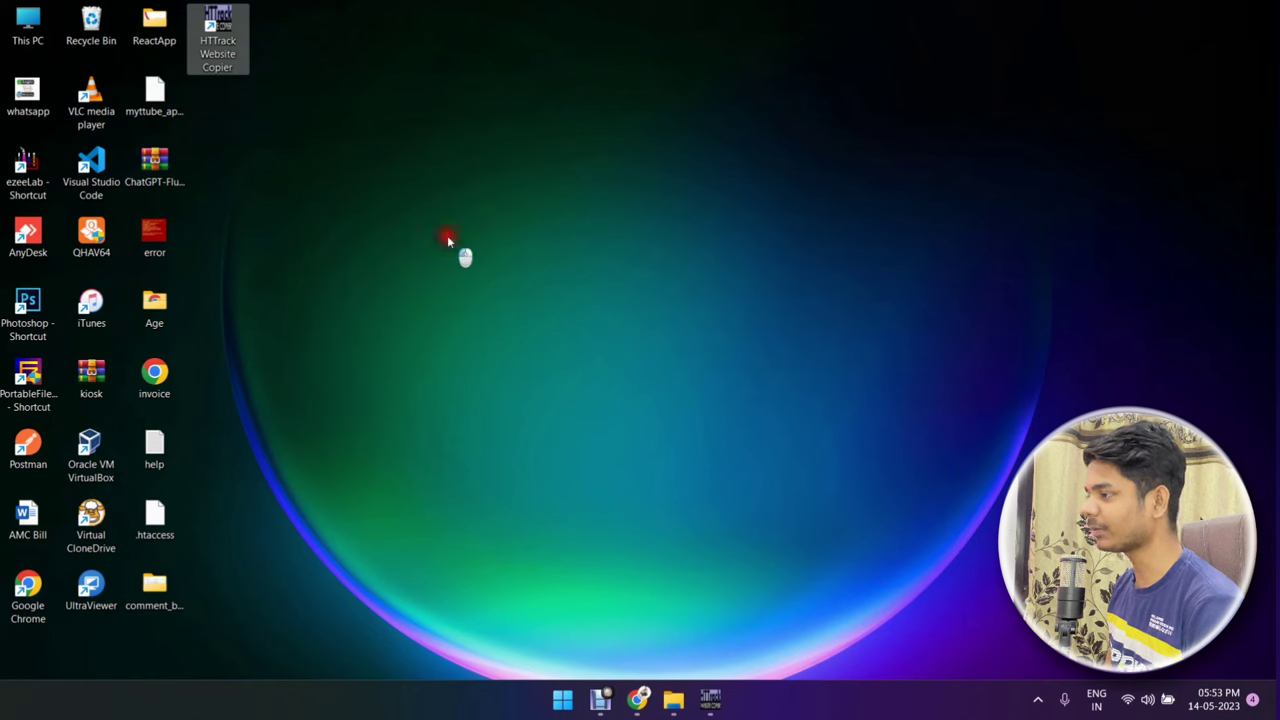
left_click(448, 240)
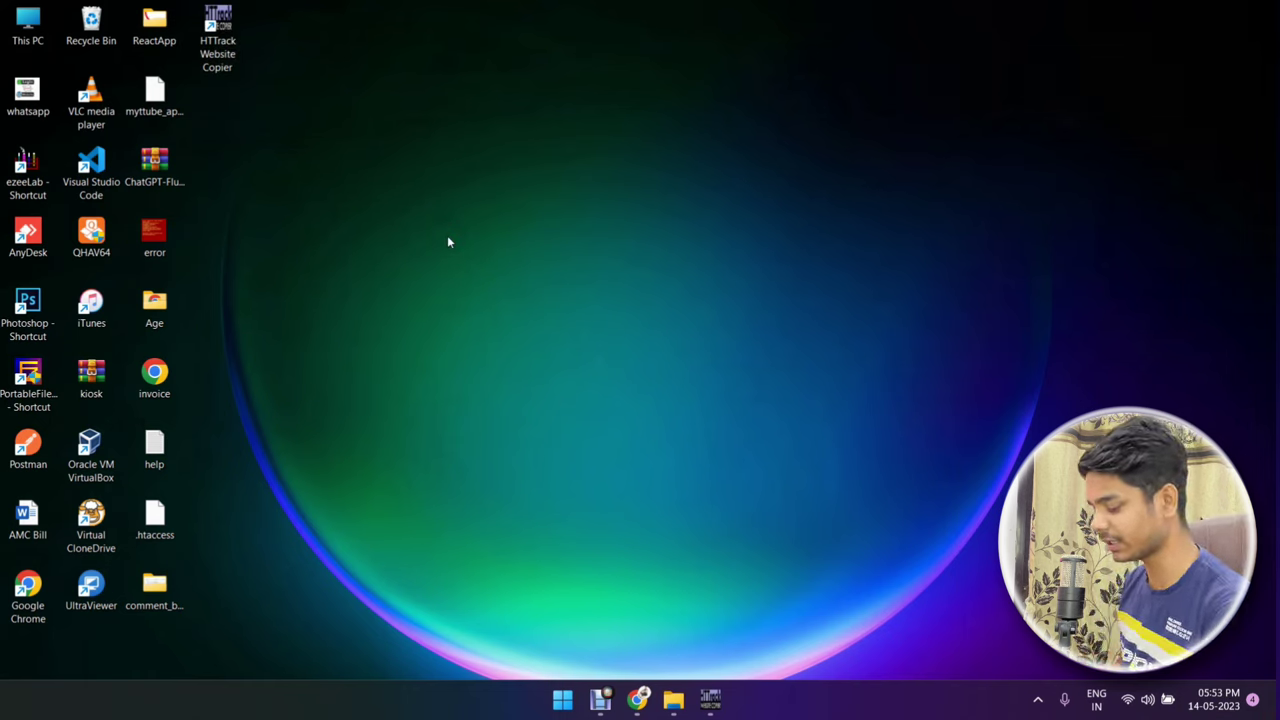
key("ctrl+shift+n")
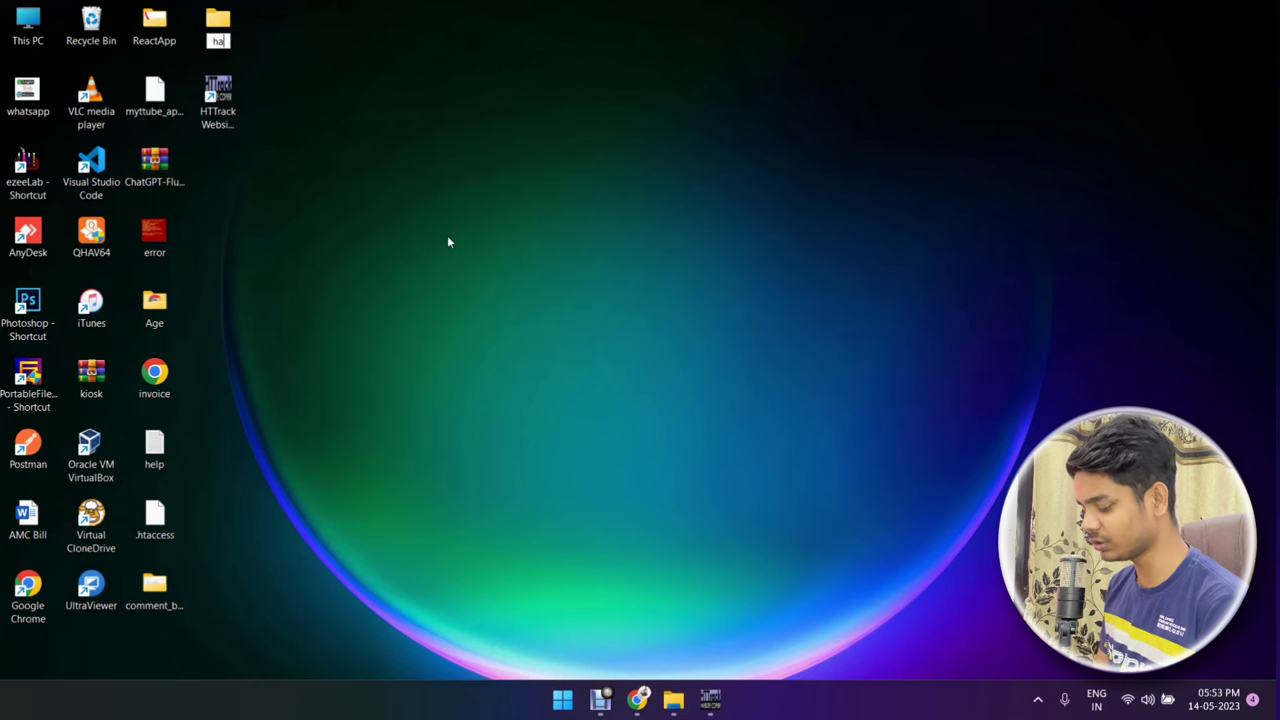
type("hack")
key("Return")
left_click_drag(219, 28, 870, 252)
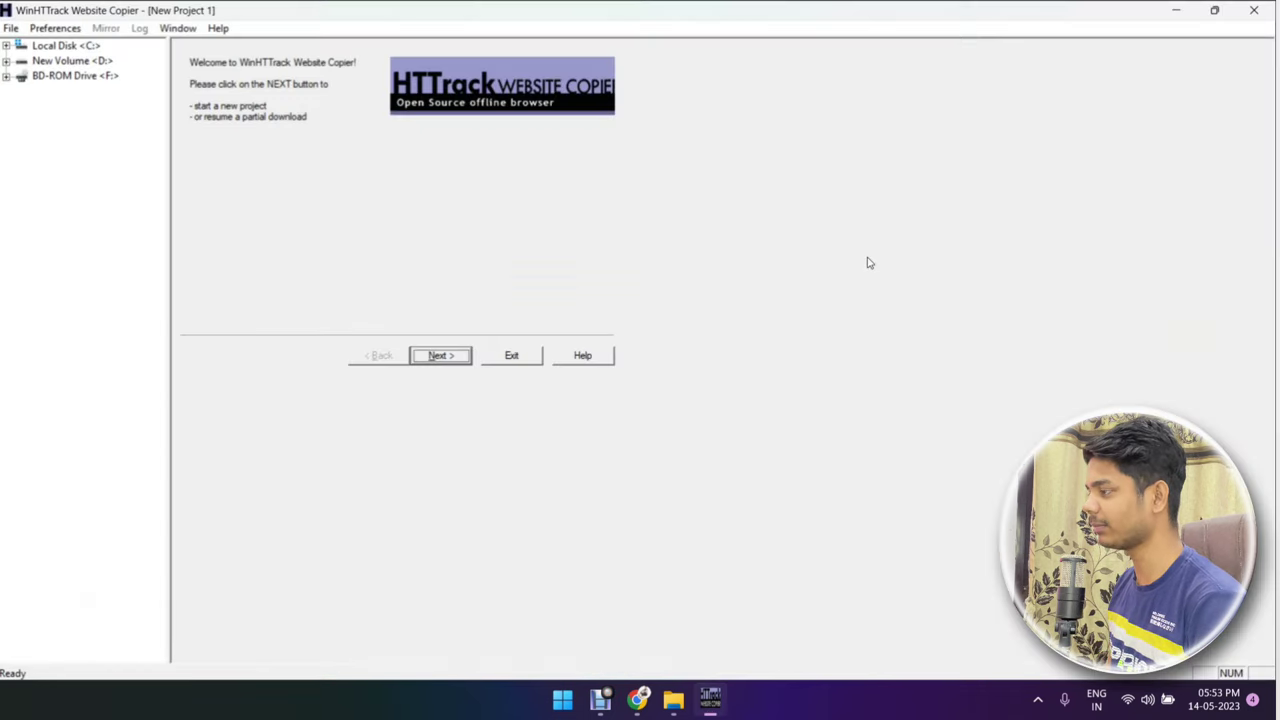
Start a new WinHTTrack project and name it Website
left_click(440, 356)
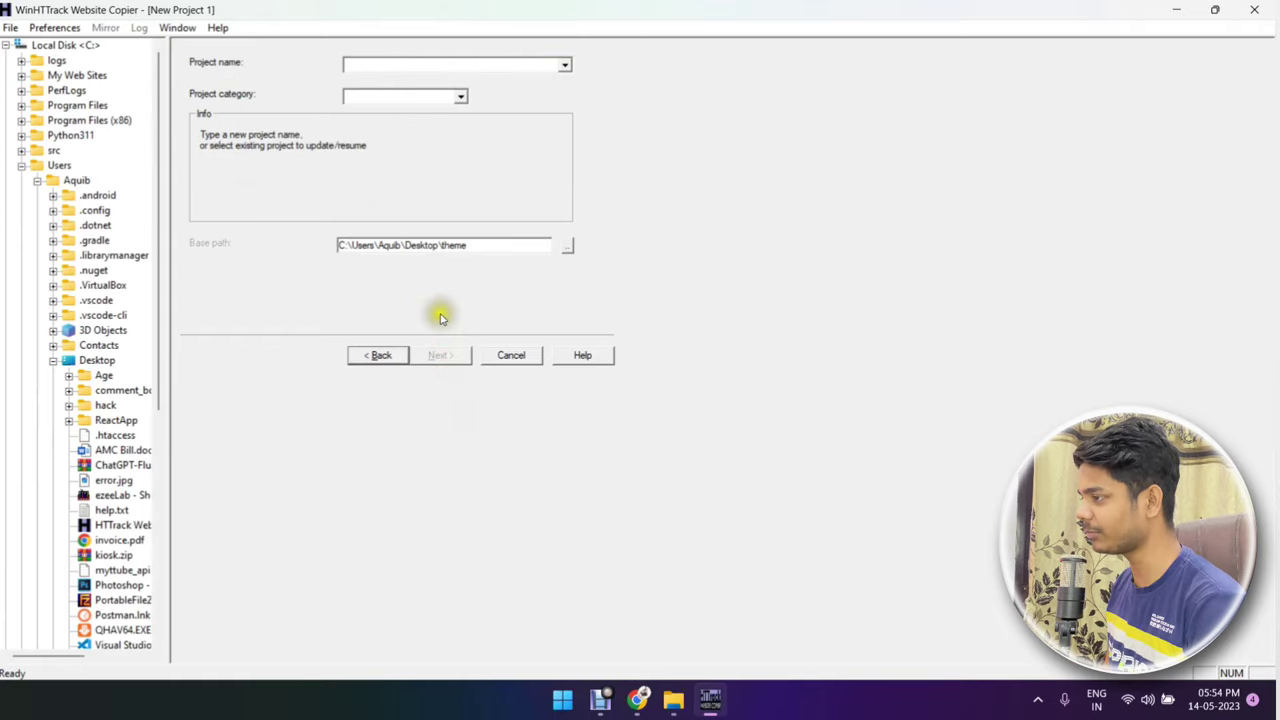
left_click(410, 64)
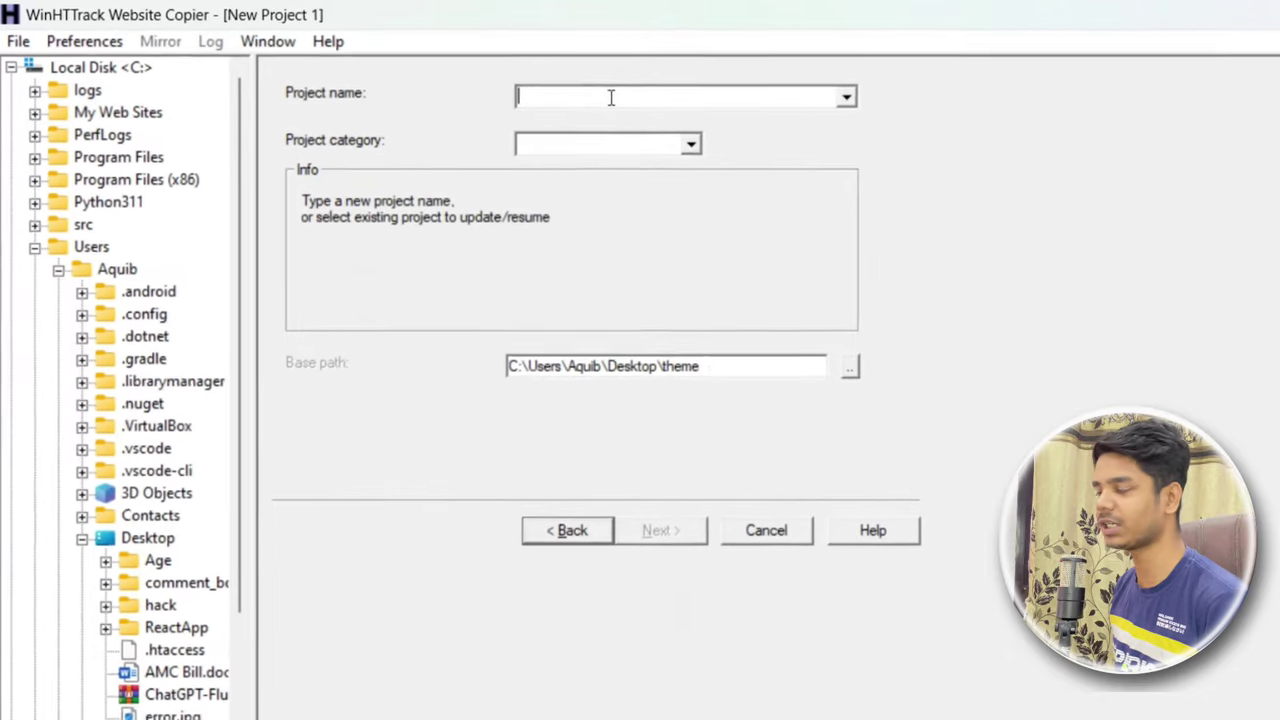
type("Web ")
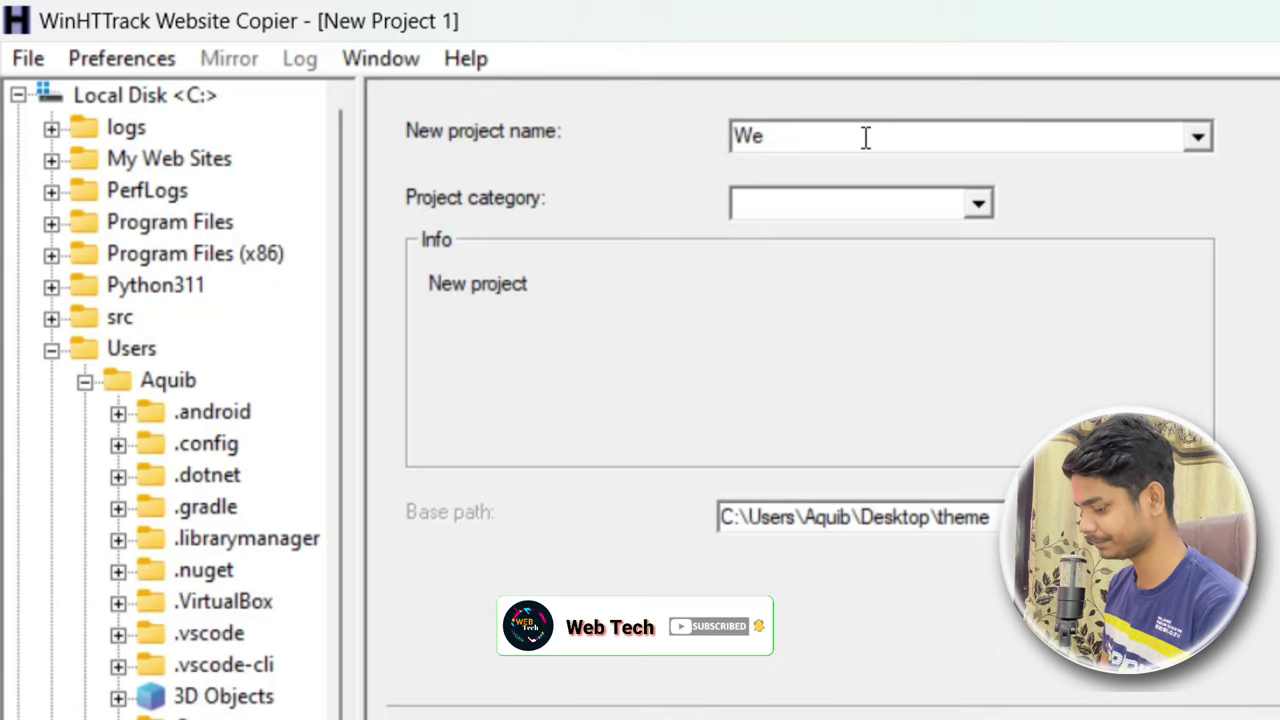
type("bsite")
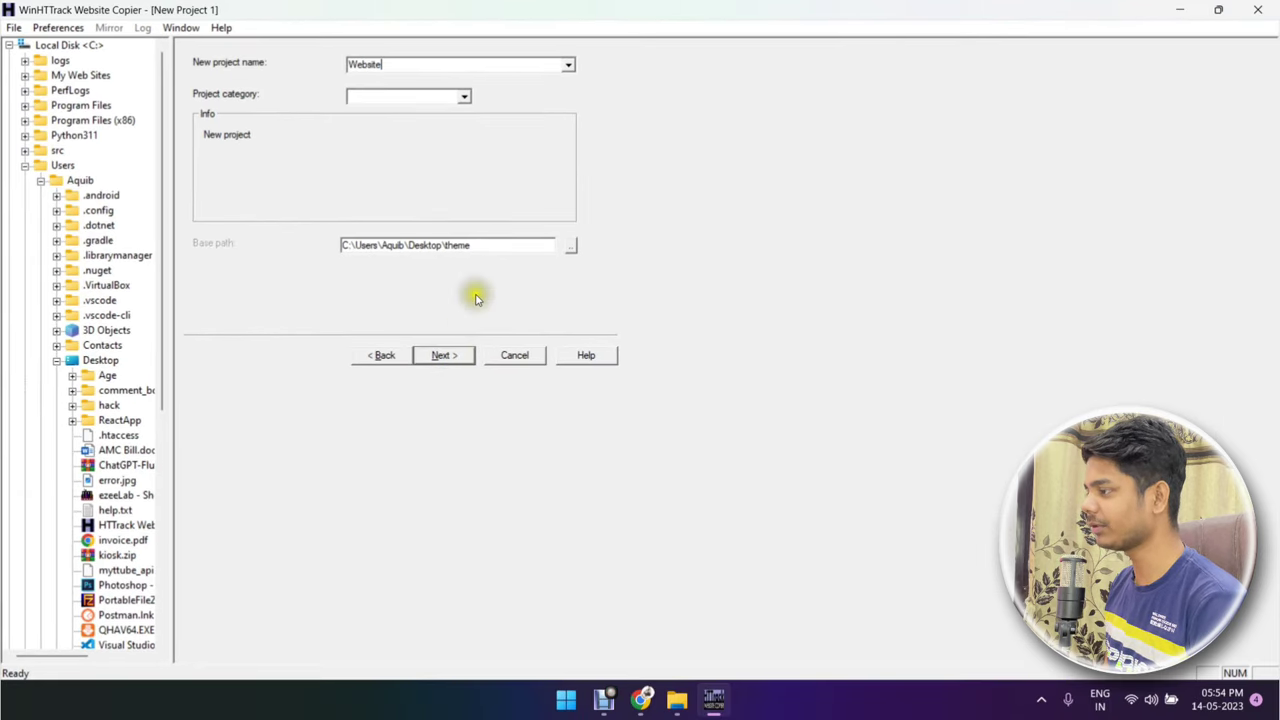
Replace the project's base path with the hack folder on the desktop and proceed to the mirroring mode settings
left_click_drag(487, 244, 332, 247)
key("BackSpace")
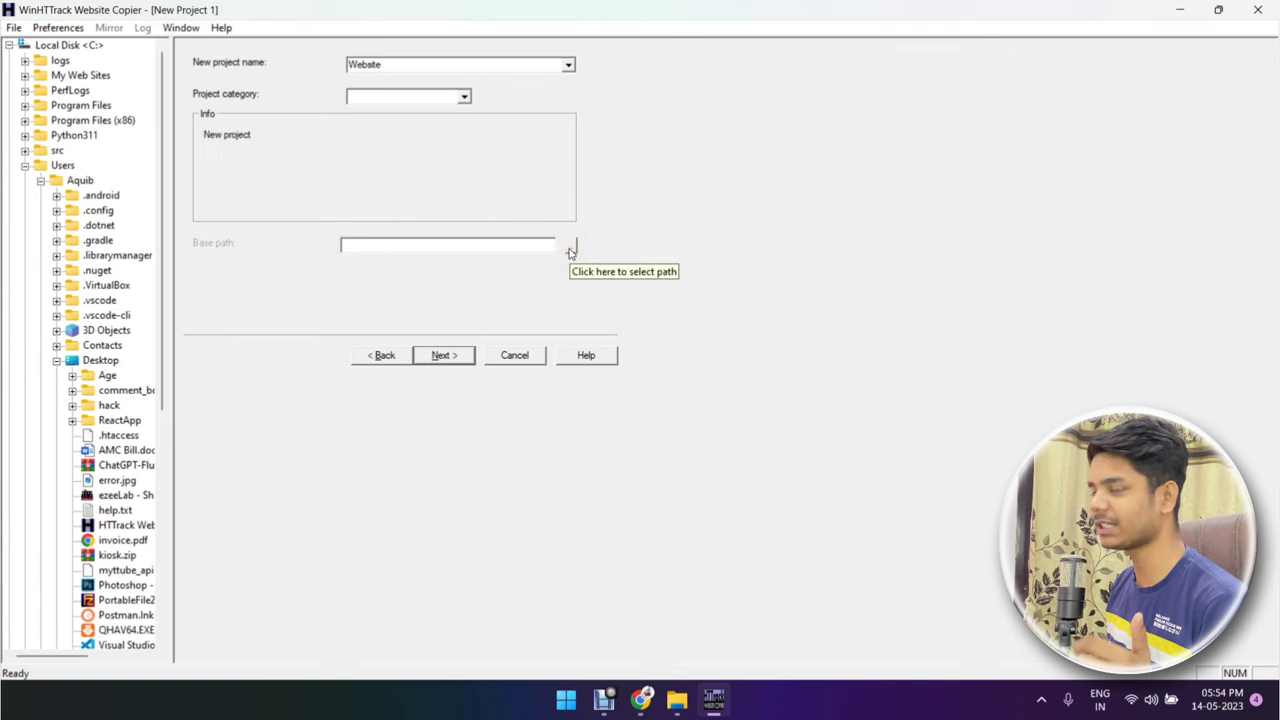
left_click(572, 247)
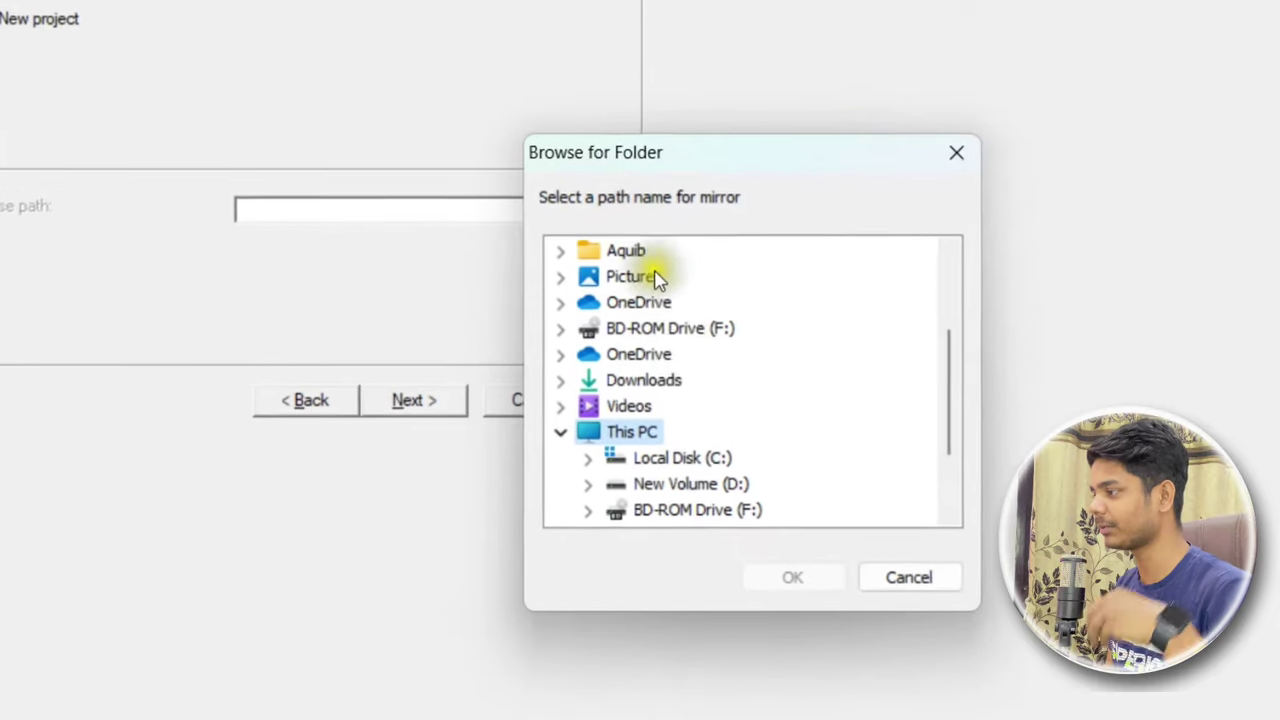
left_click_drag(774, 157, 644, 0)
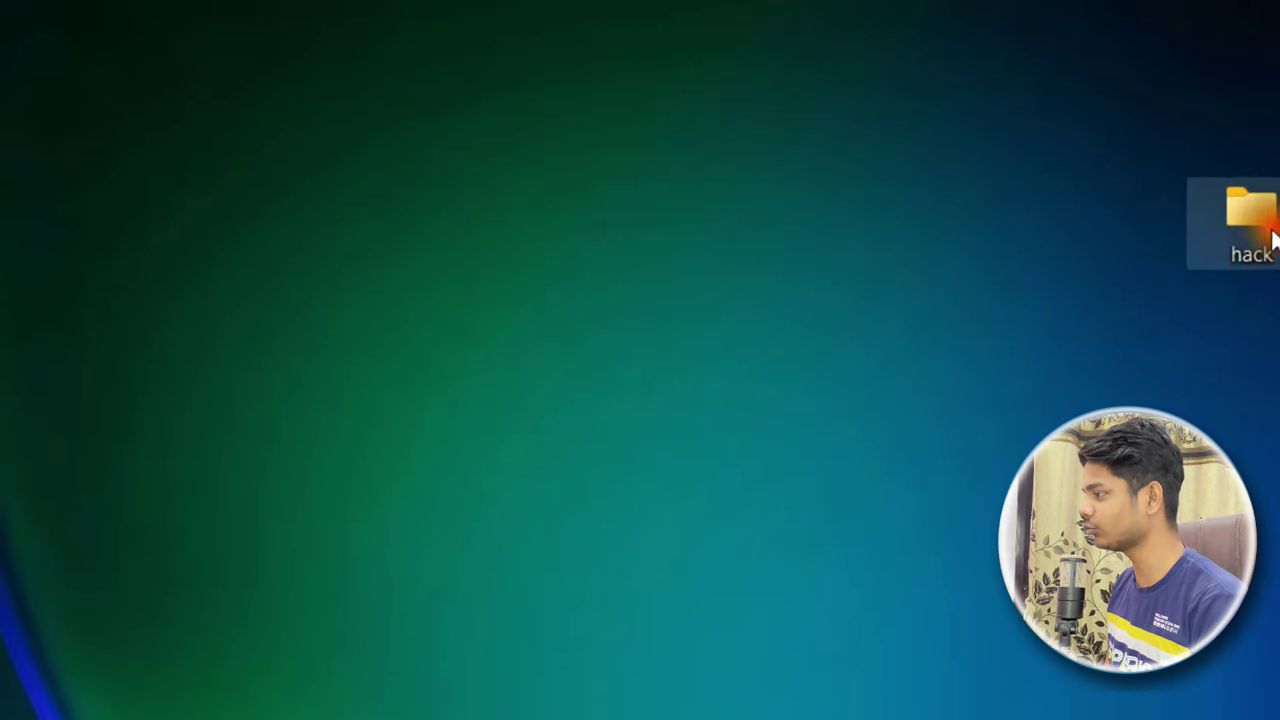
key("alt+Tab")
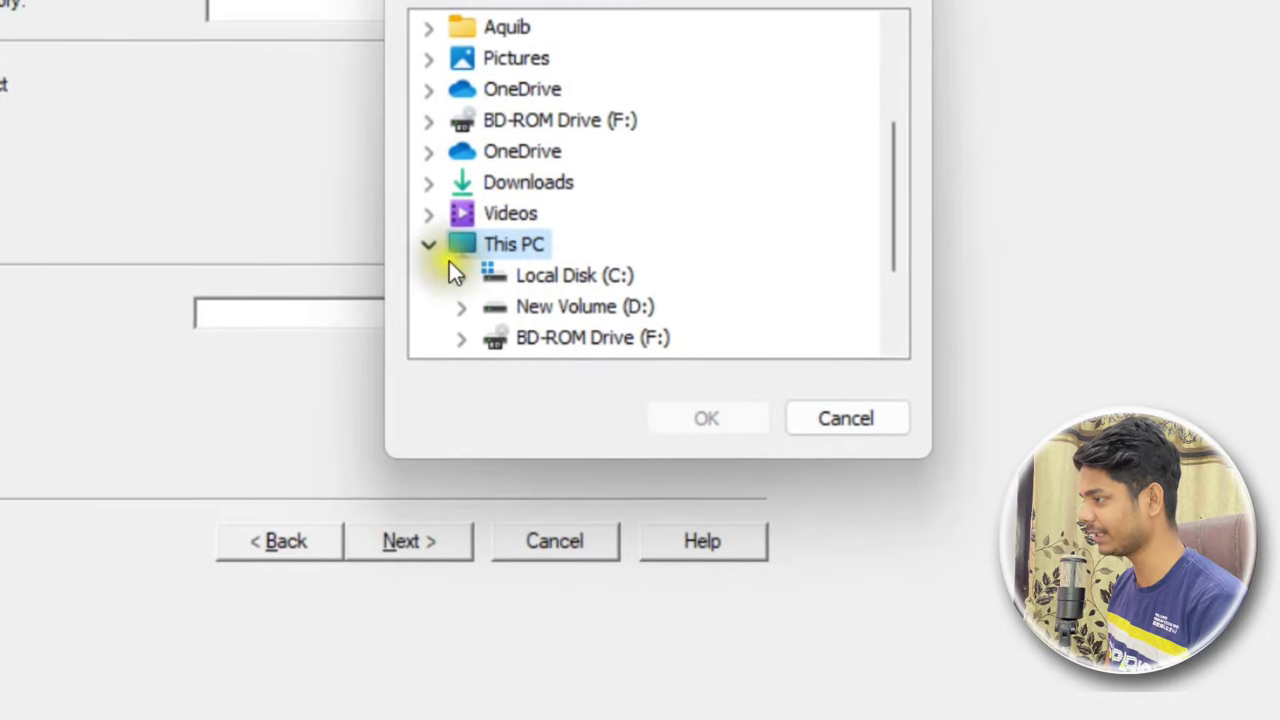
left_click(428, 244)
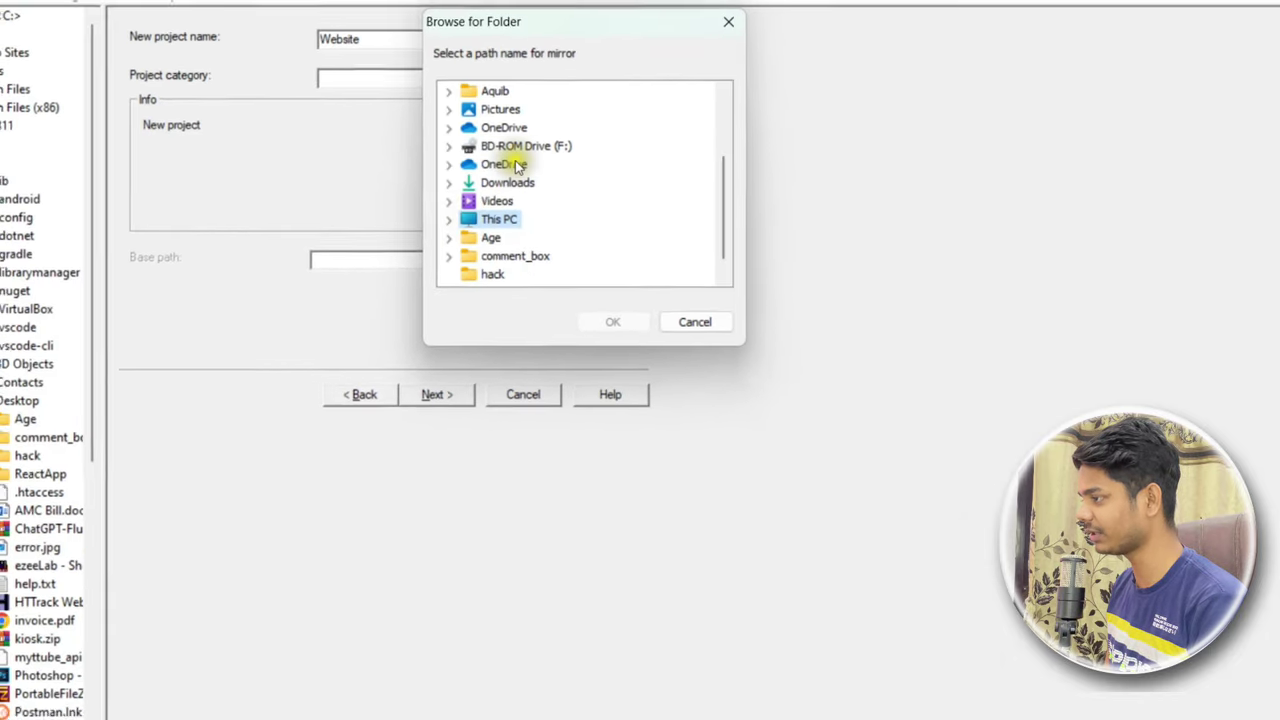
scroll(533, 265, "up", 3)
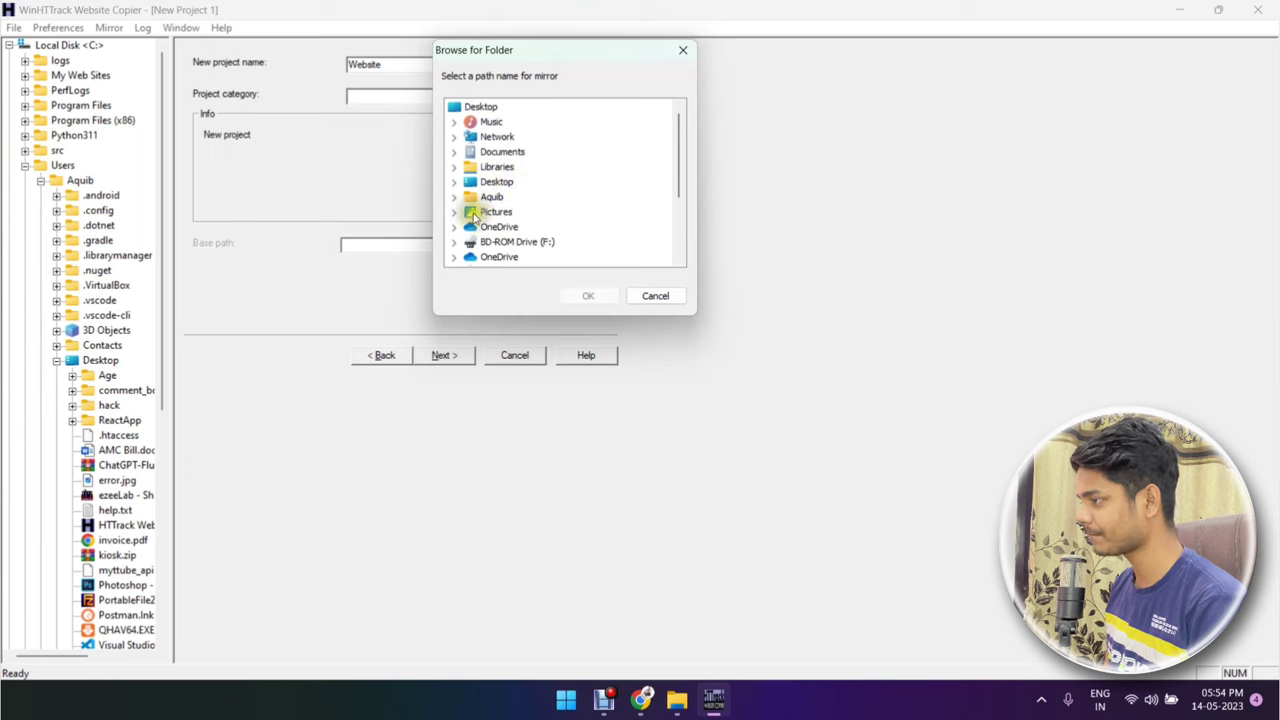
left_click(470, 110)
scroll(520, 185, "down", 3)
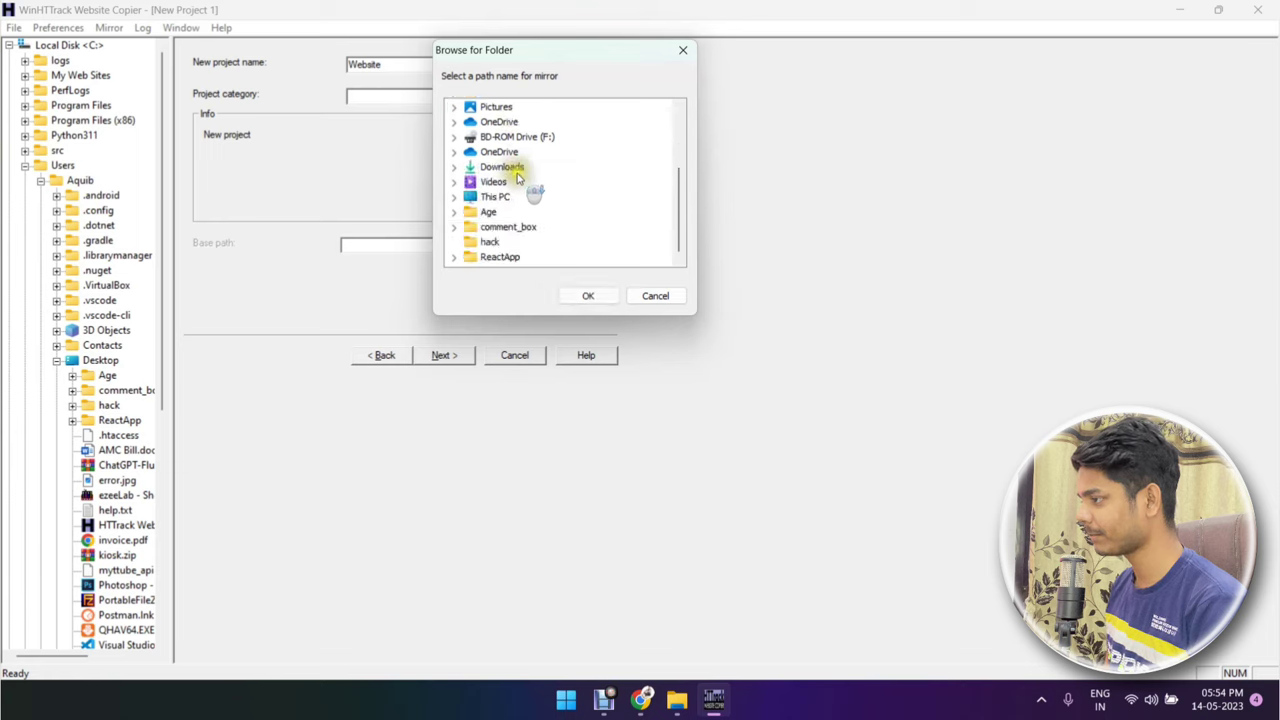
left_click(498, 244)
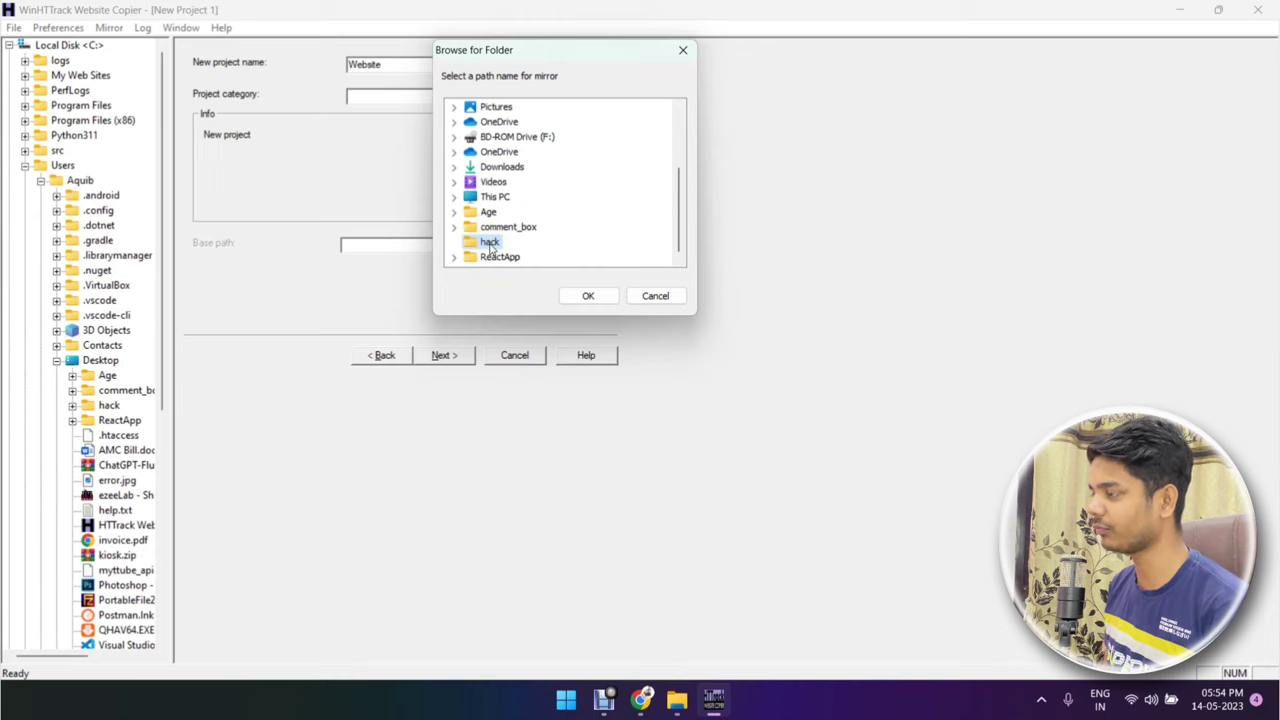
left_click(588, 296)
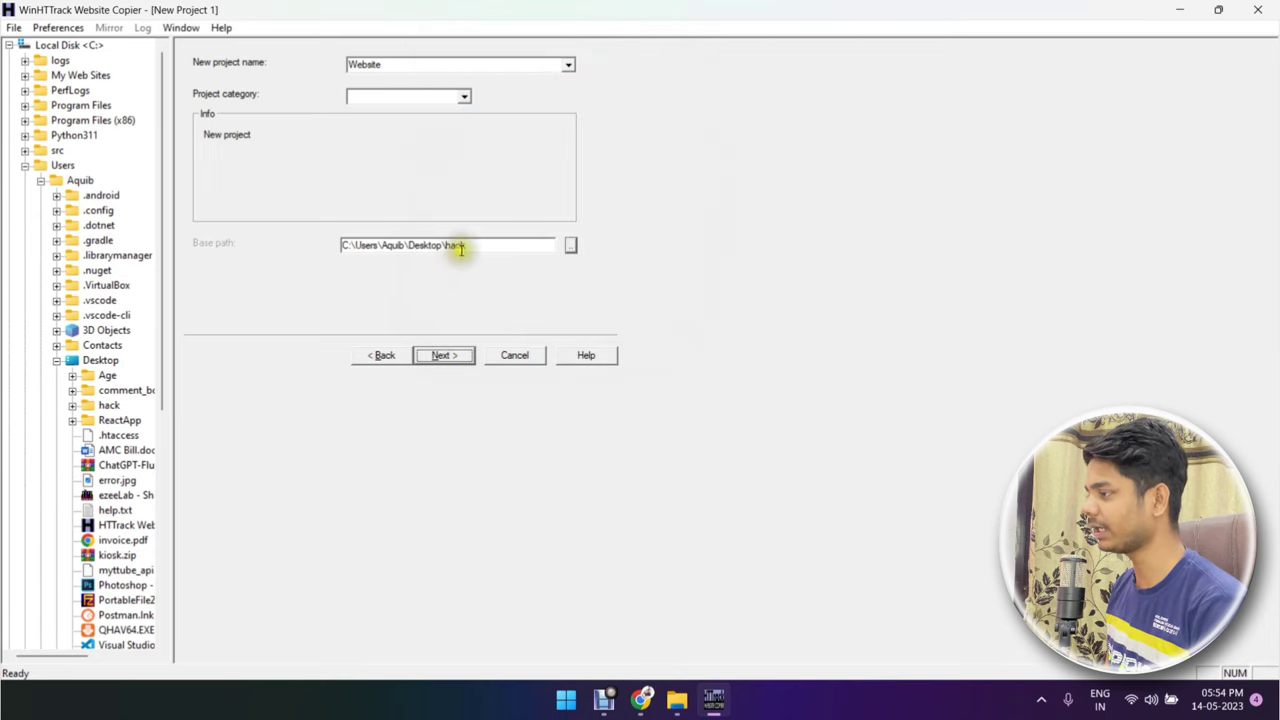
left_click_drag(466, 250, 337, 246)
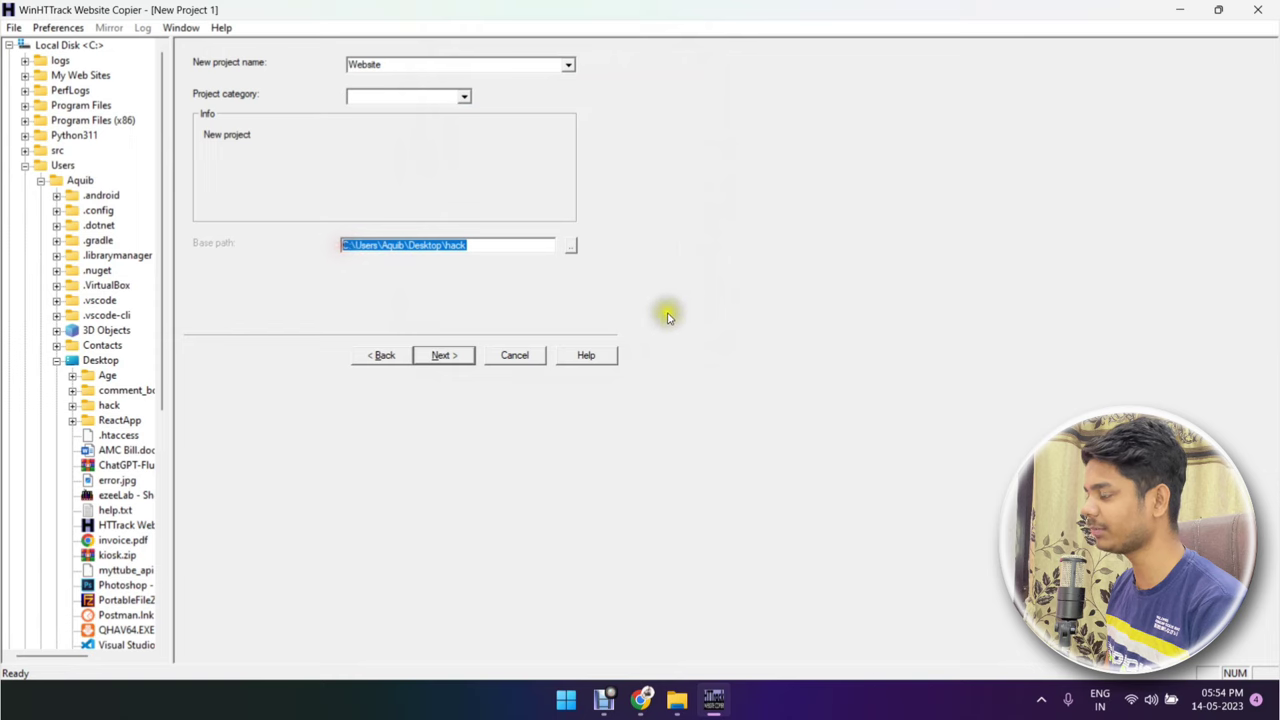
left_click(668, 316)
left_click(444, 360)
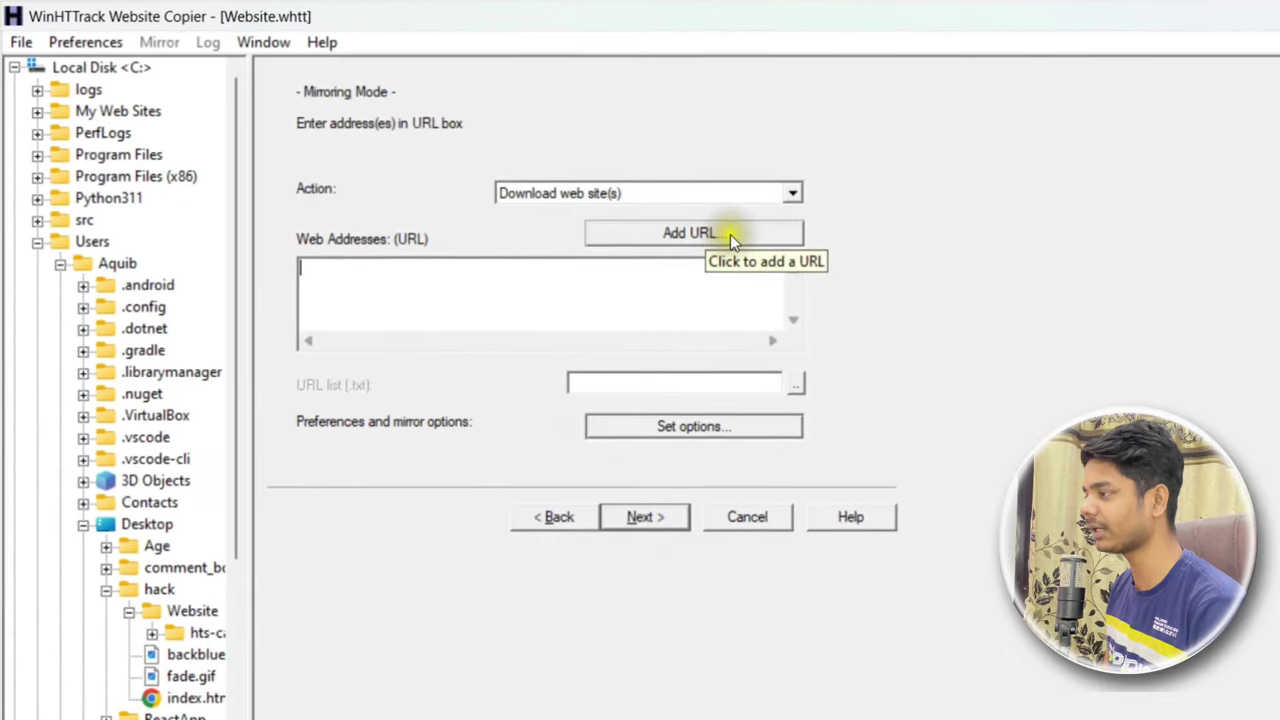
left_click(735, 236)
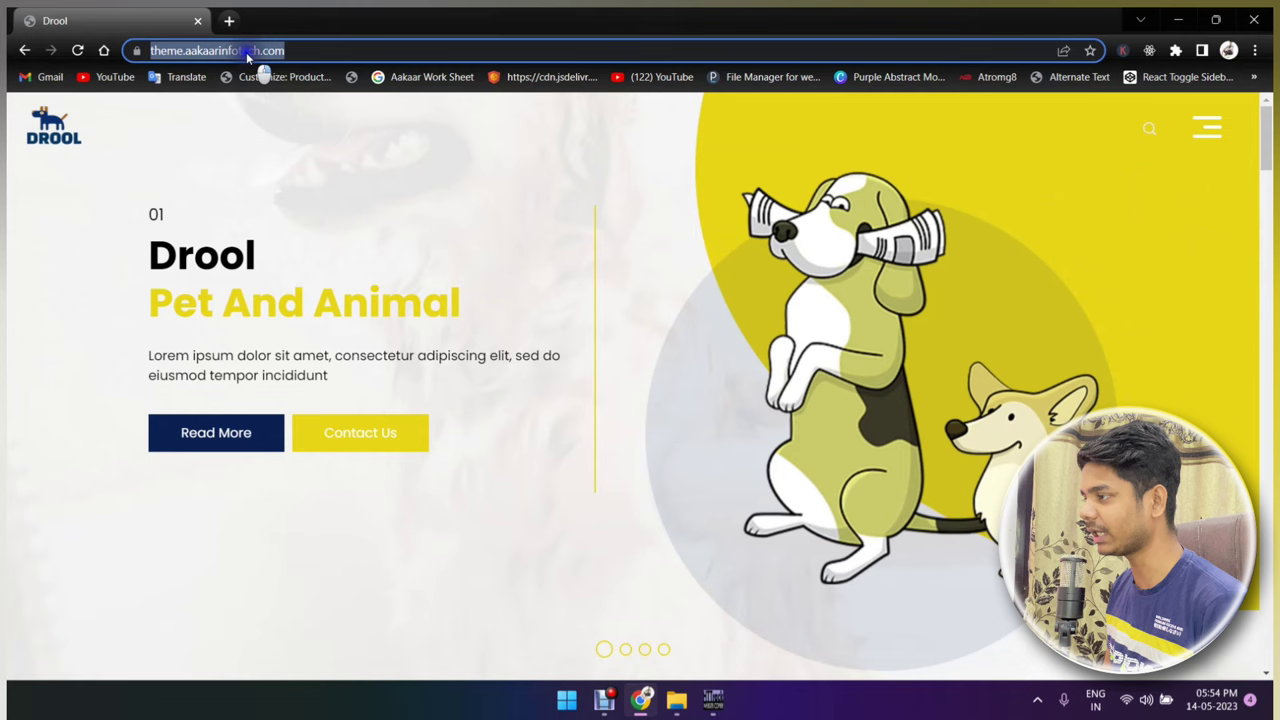
right_click(248, 55)
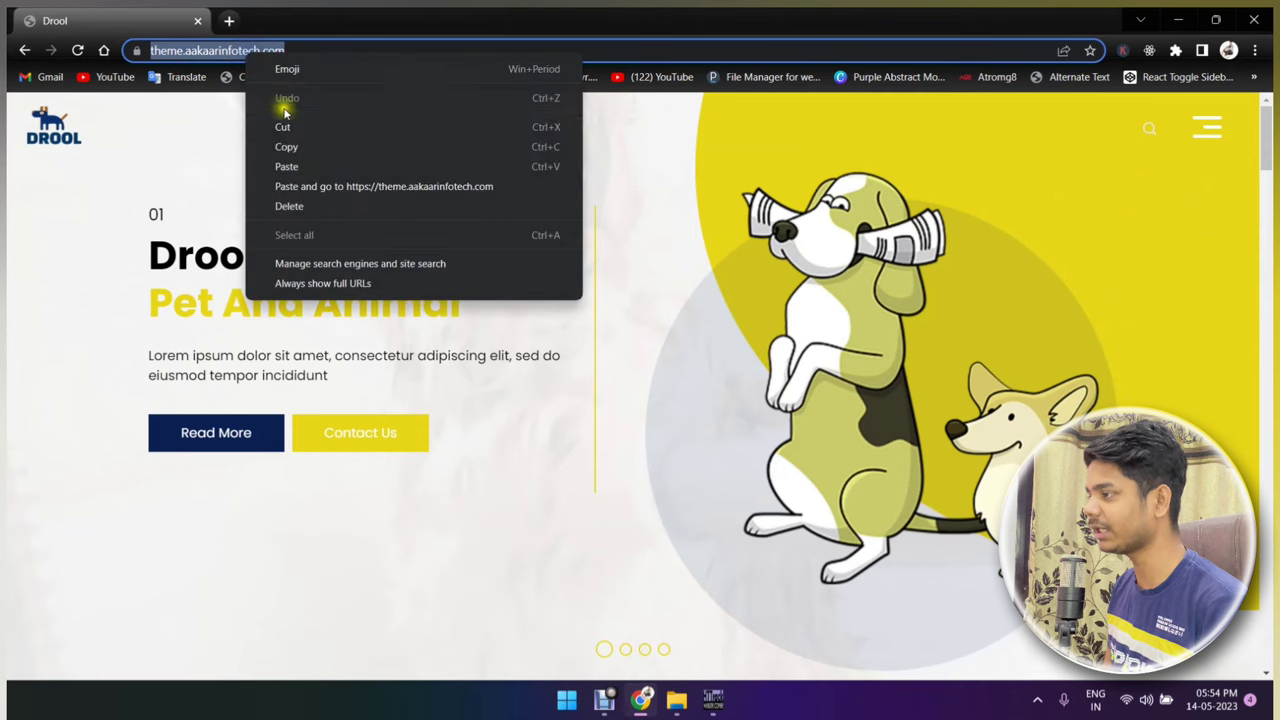
left_click(286, 146)
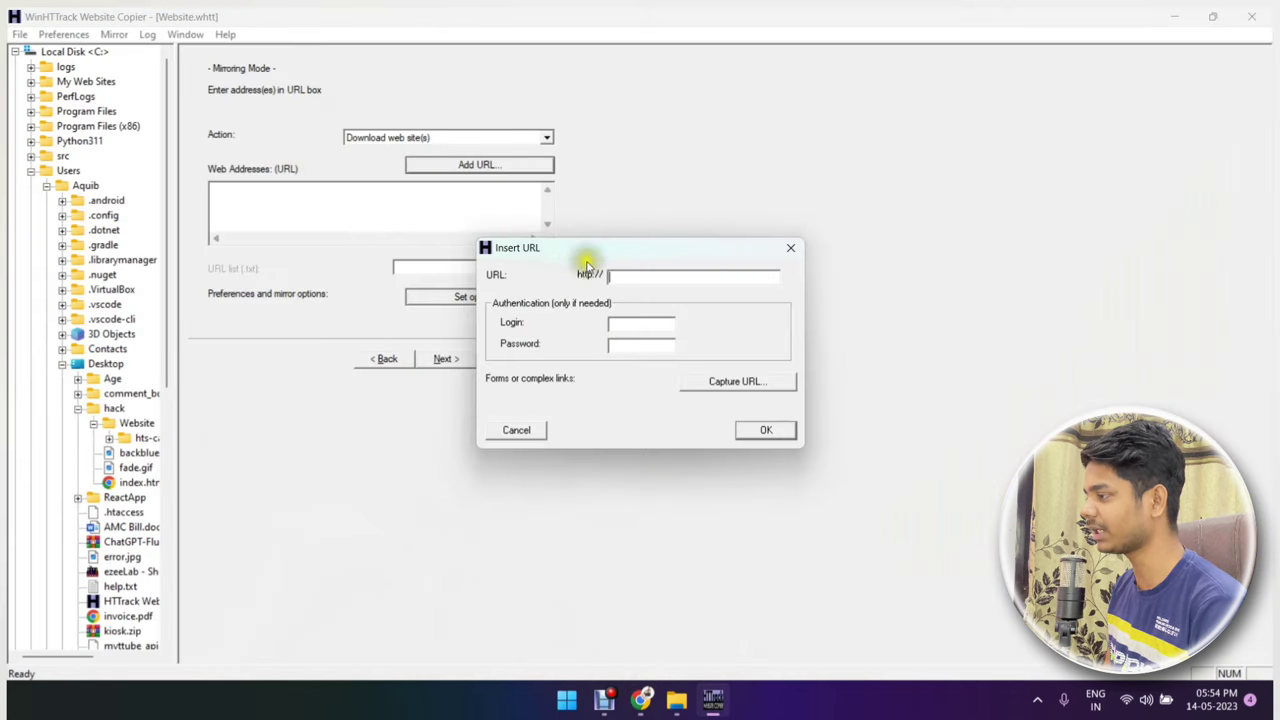
left_click(644, 278)
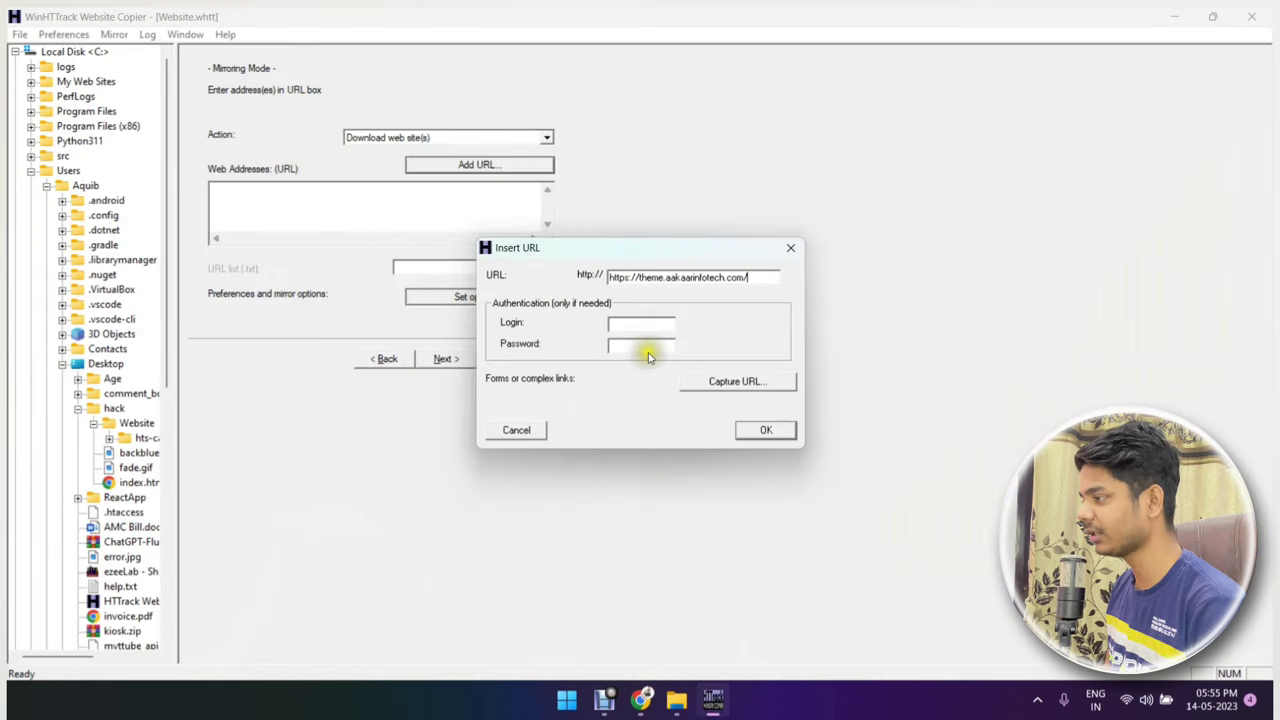
left_click(766, 430)
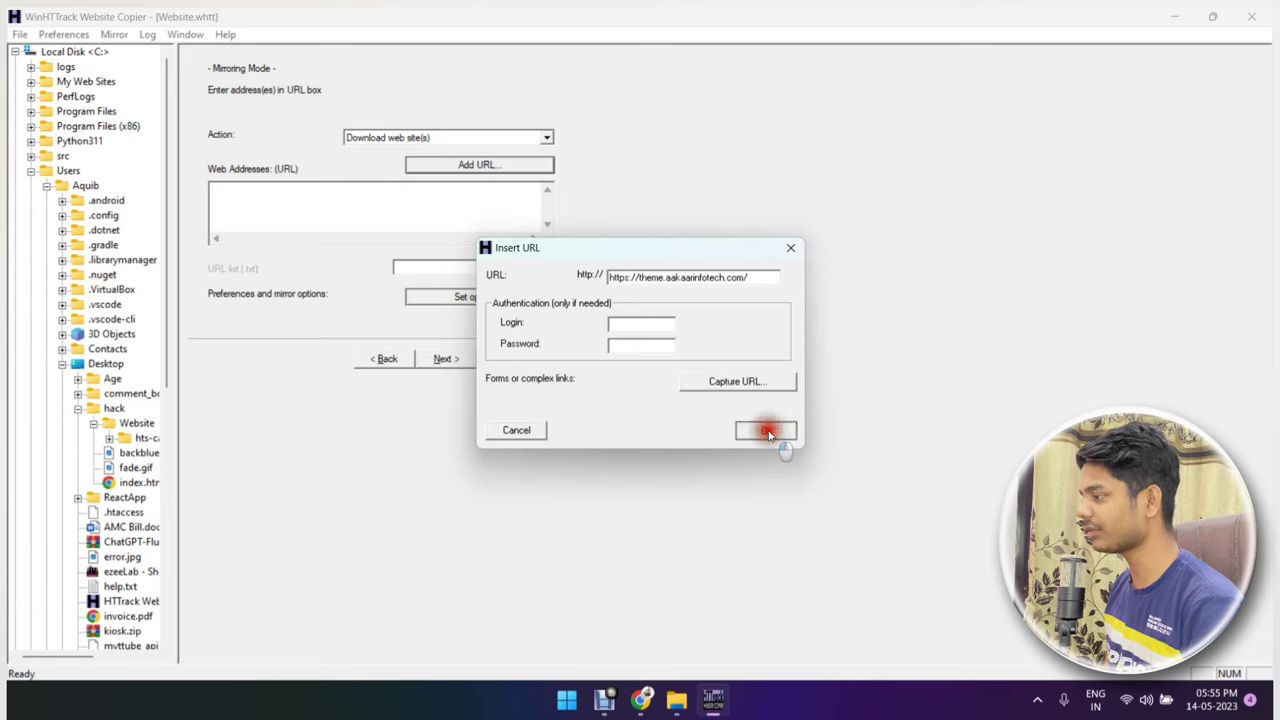
Mirror the listed website with the remaining settings unchanged, and exit WinHTTrack once mirroring completes
left_click_drag(360, 192, 197, 196)
left_click(371, 194)
double_click(343, 194)
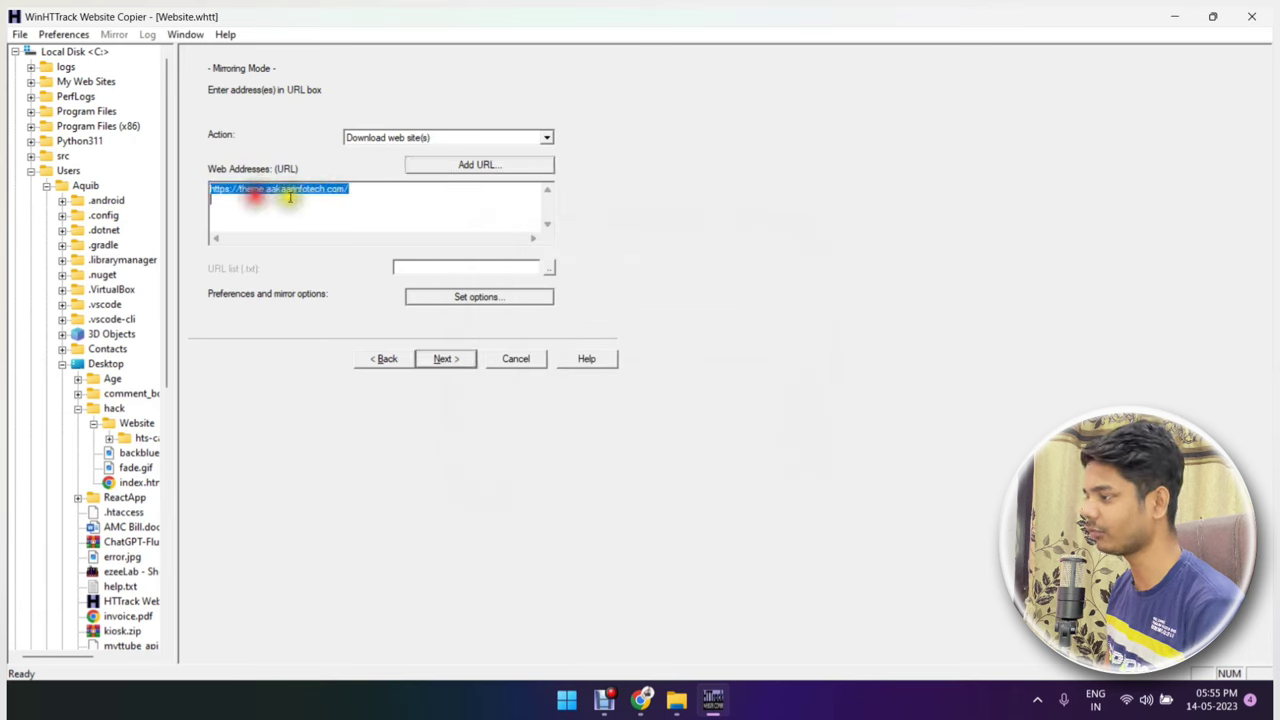
left_click(347, 189)
left_click(438, 359)
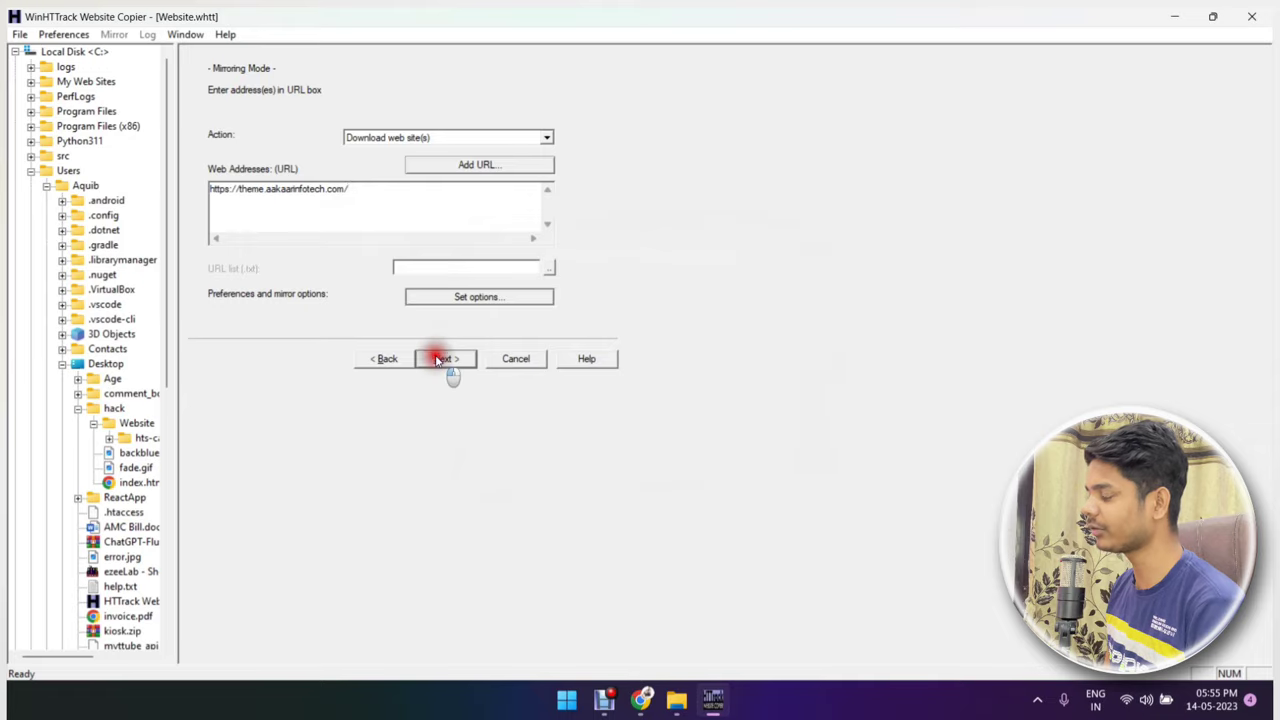
left_click(445, 359)
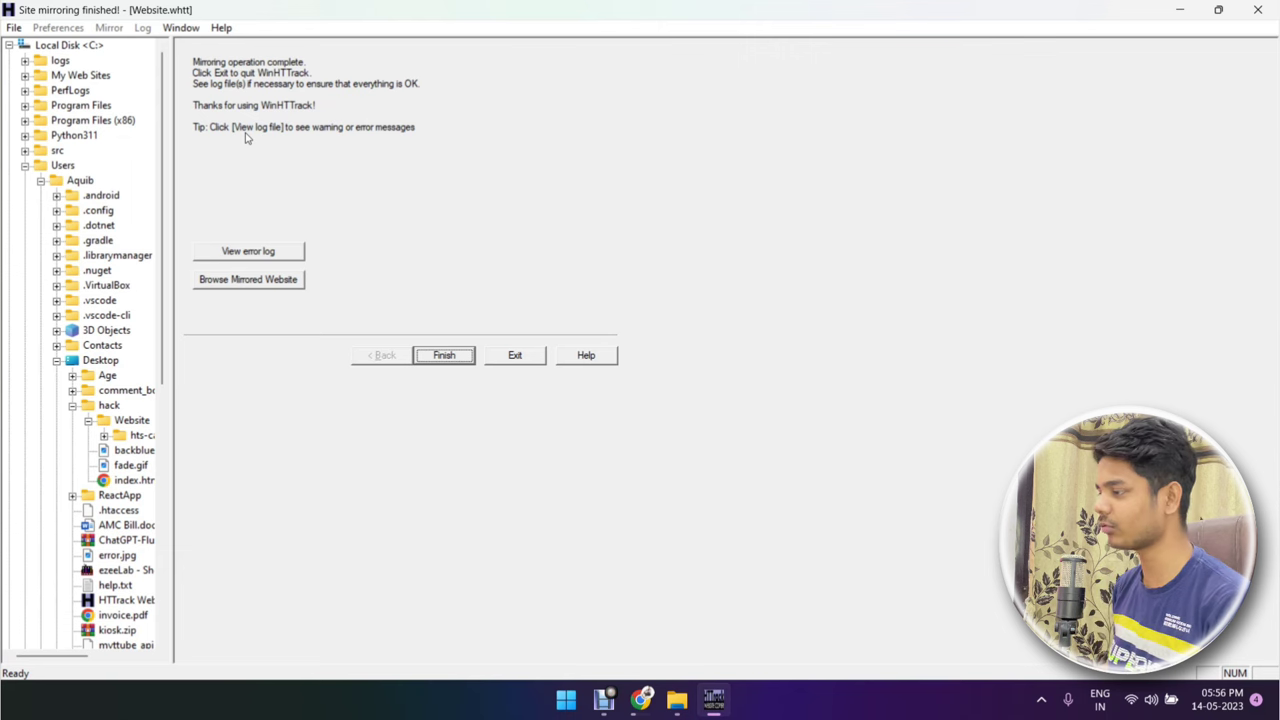
left_click(430, 357)
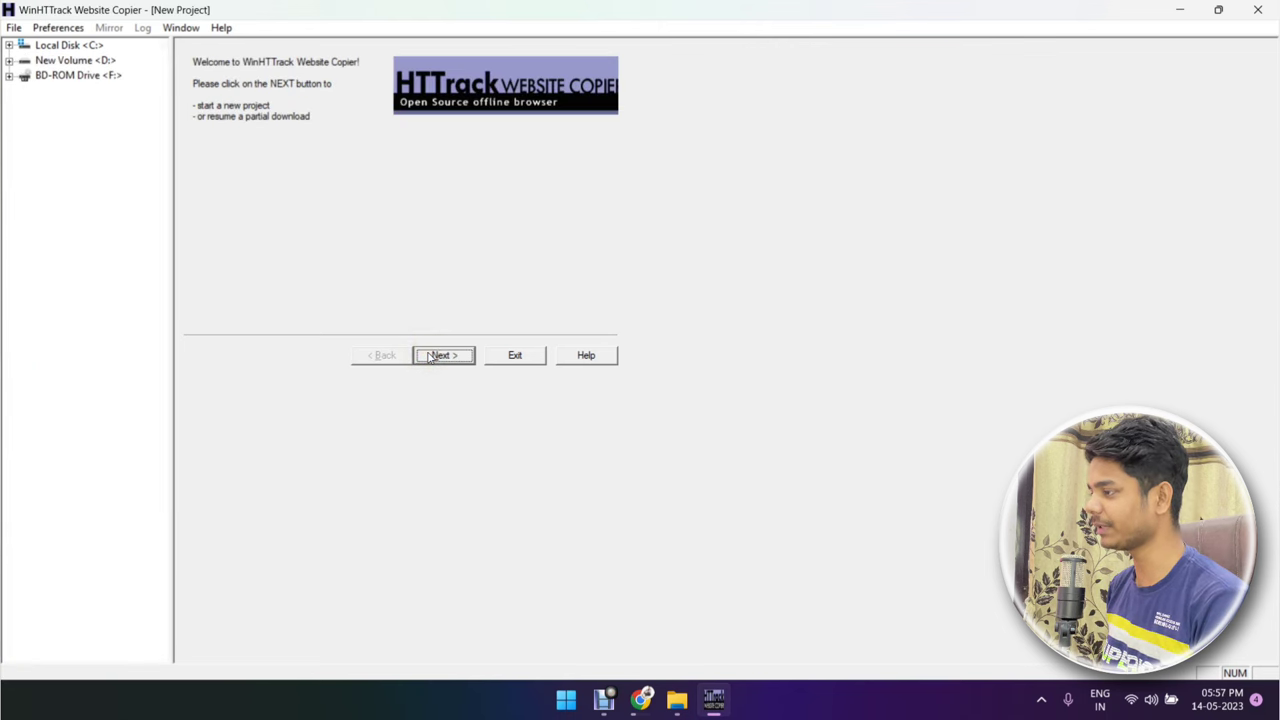
left_click(515, 358)
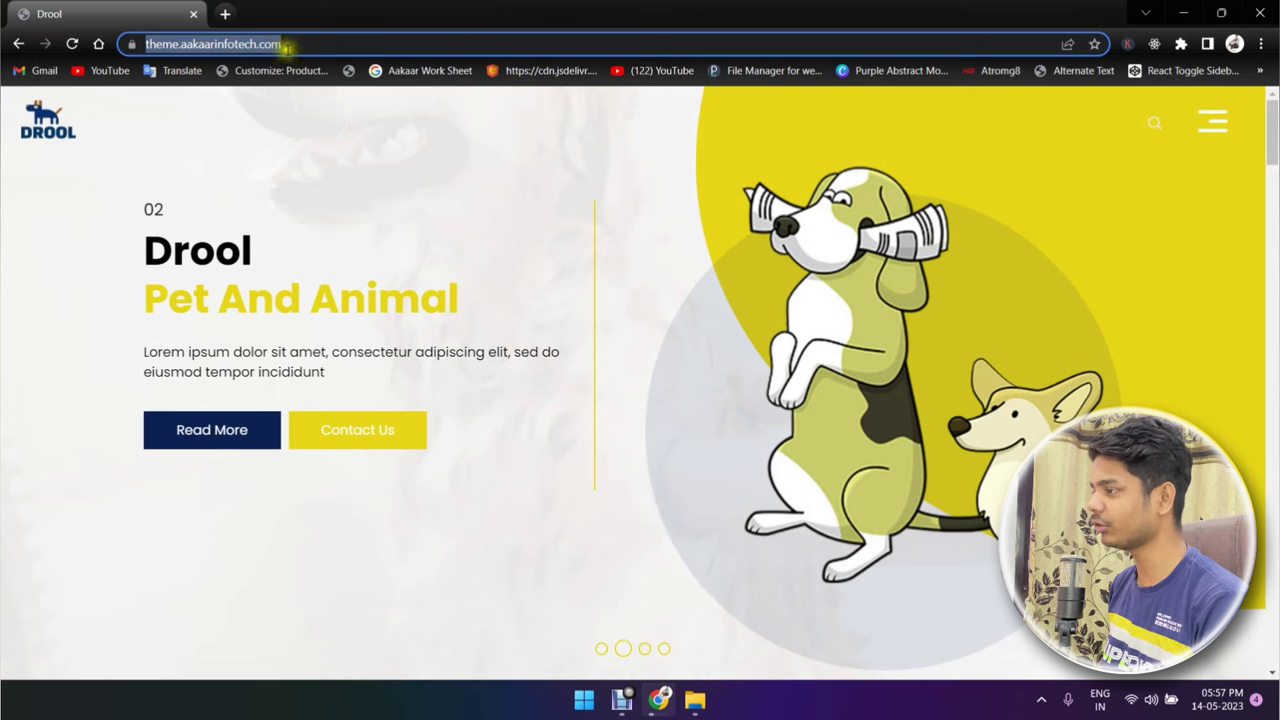
Show the desktop and move the hack folder closer to the other desktop icons
left_click(285, 45)
key("super+d")
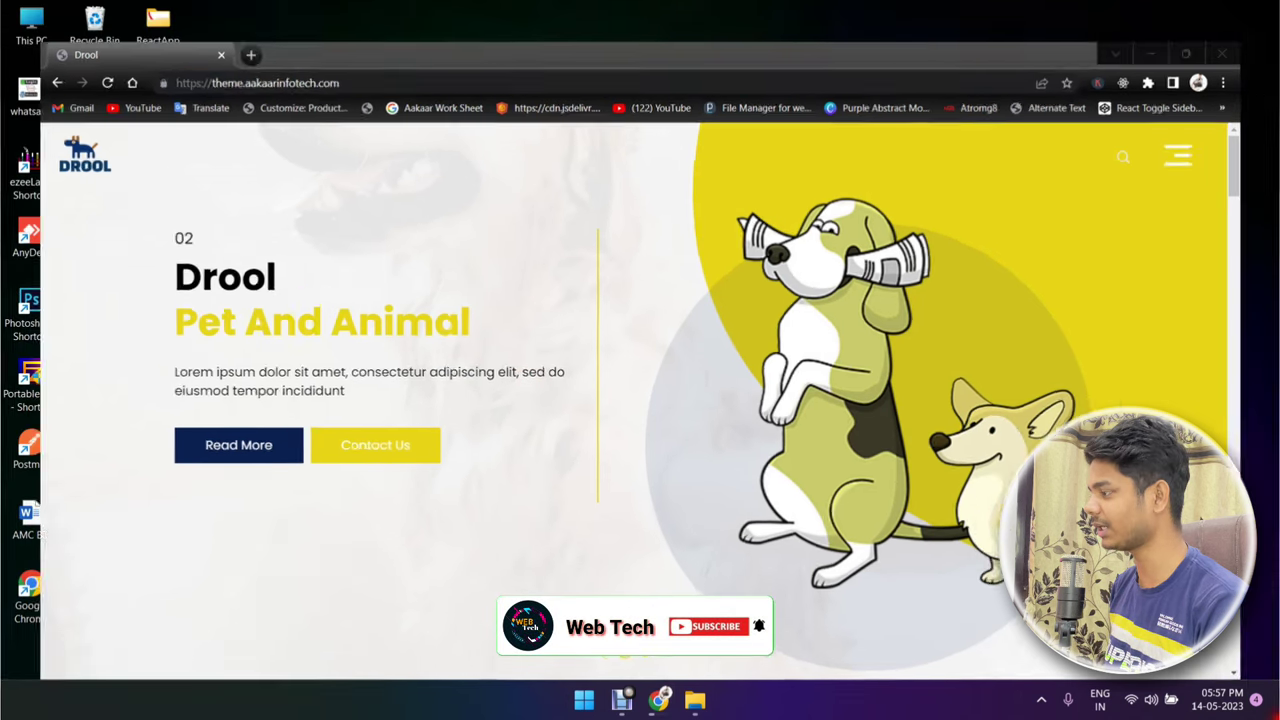
left_click_drag(841, 260, 418, 262)
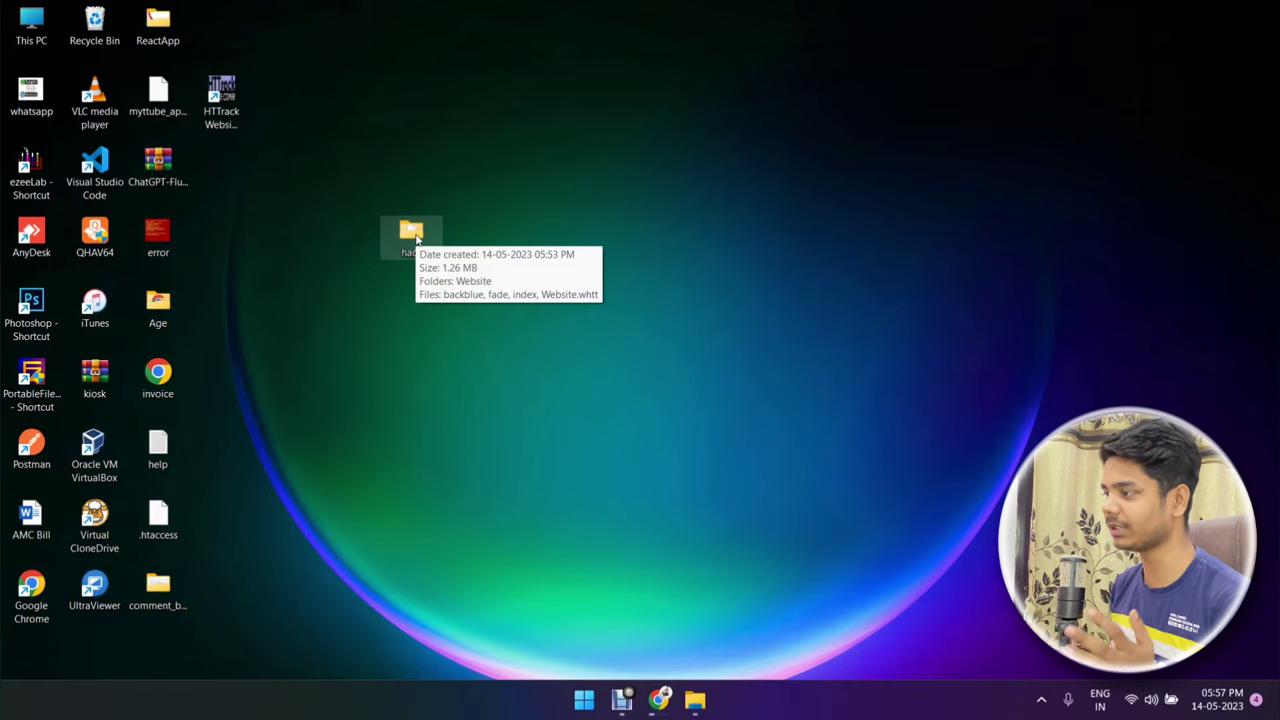
View the downloaded files in the hack folder's Website subfolder, and switch back to the Drool site in Chrome
double_click(413, 234)
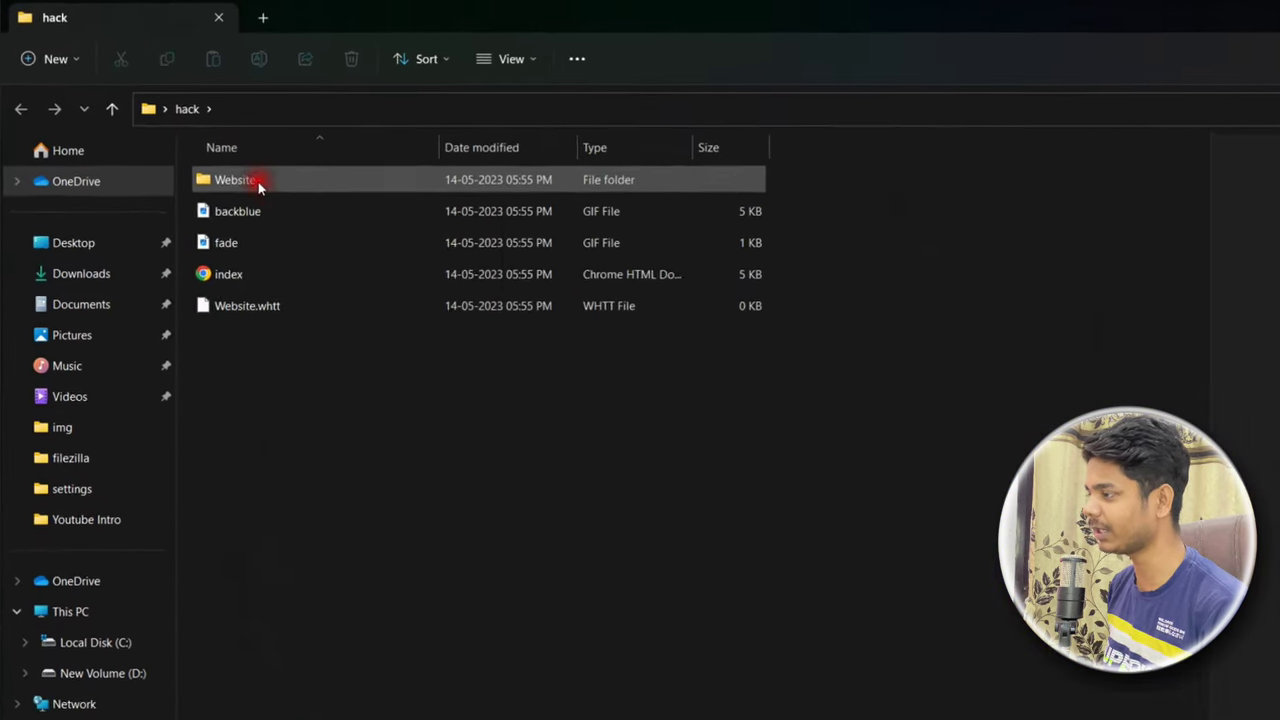
double_click(222, 158)
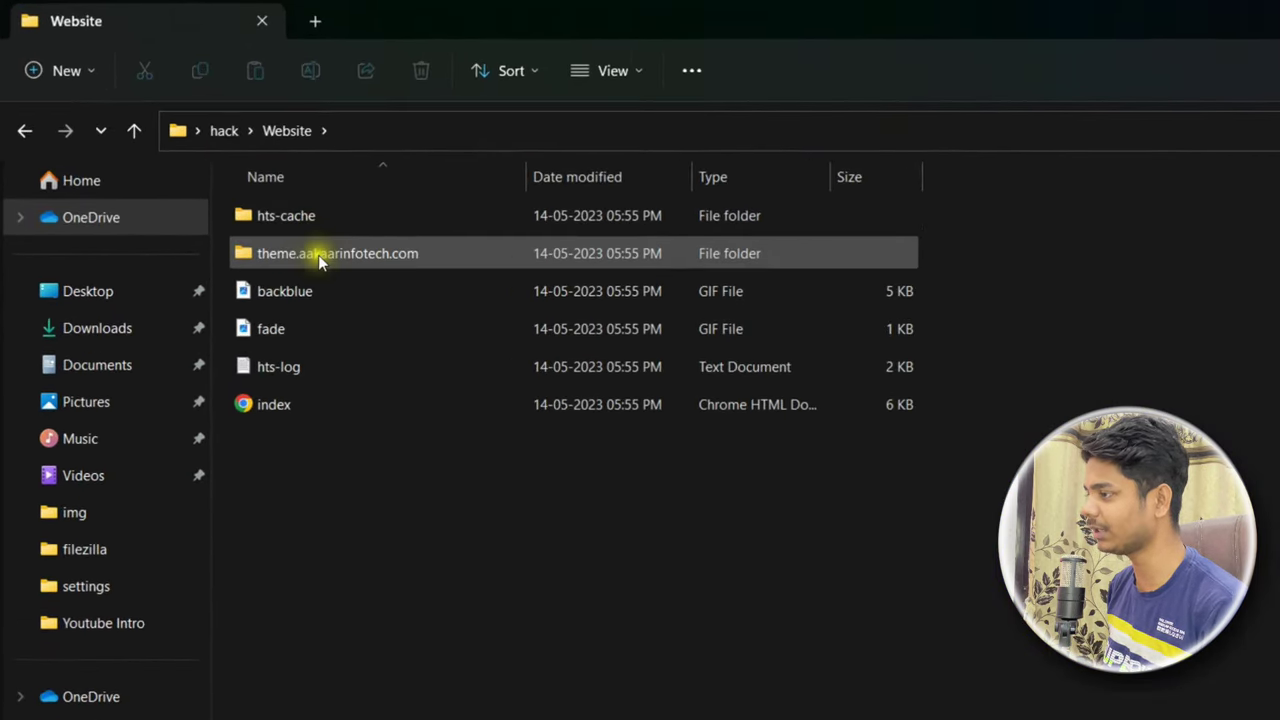
left_click(470, 253)
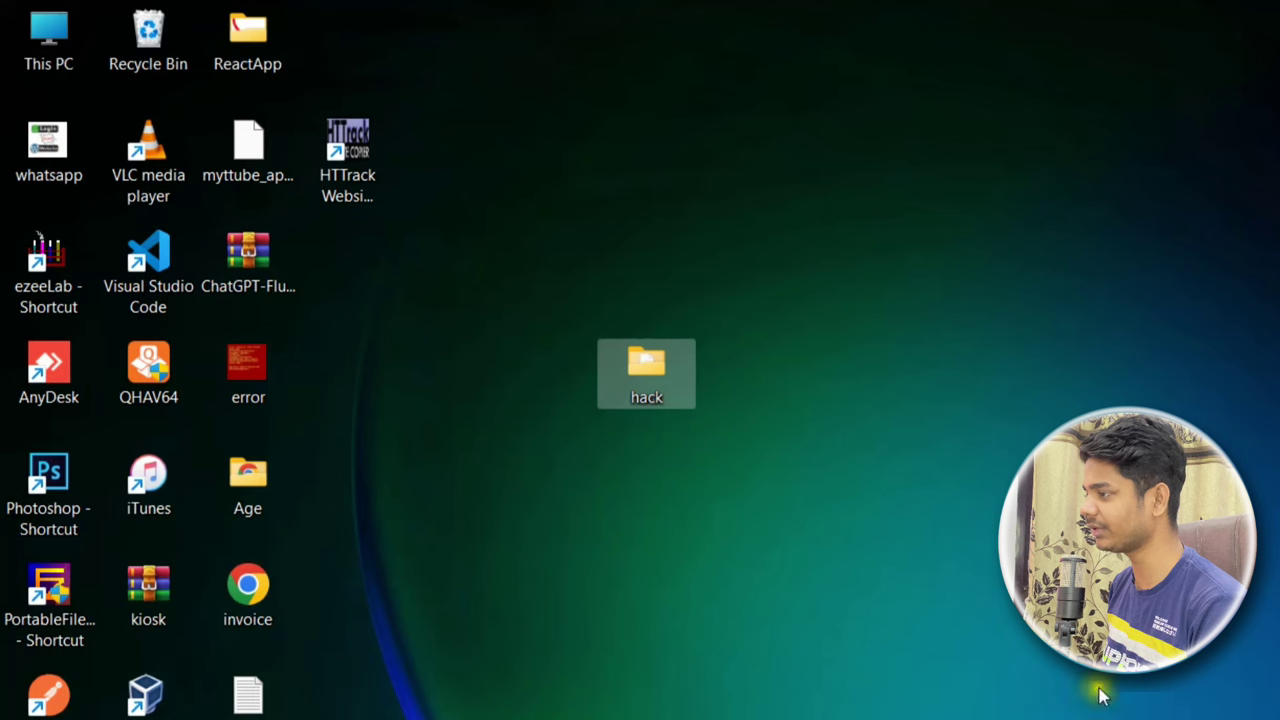
key("alt+Tab")
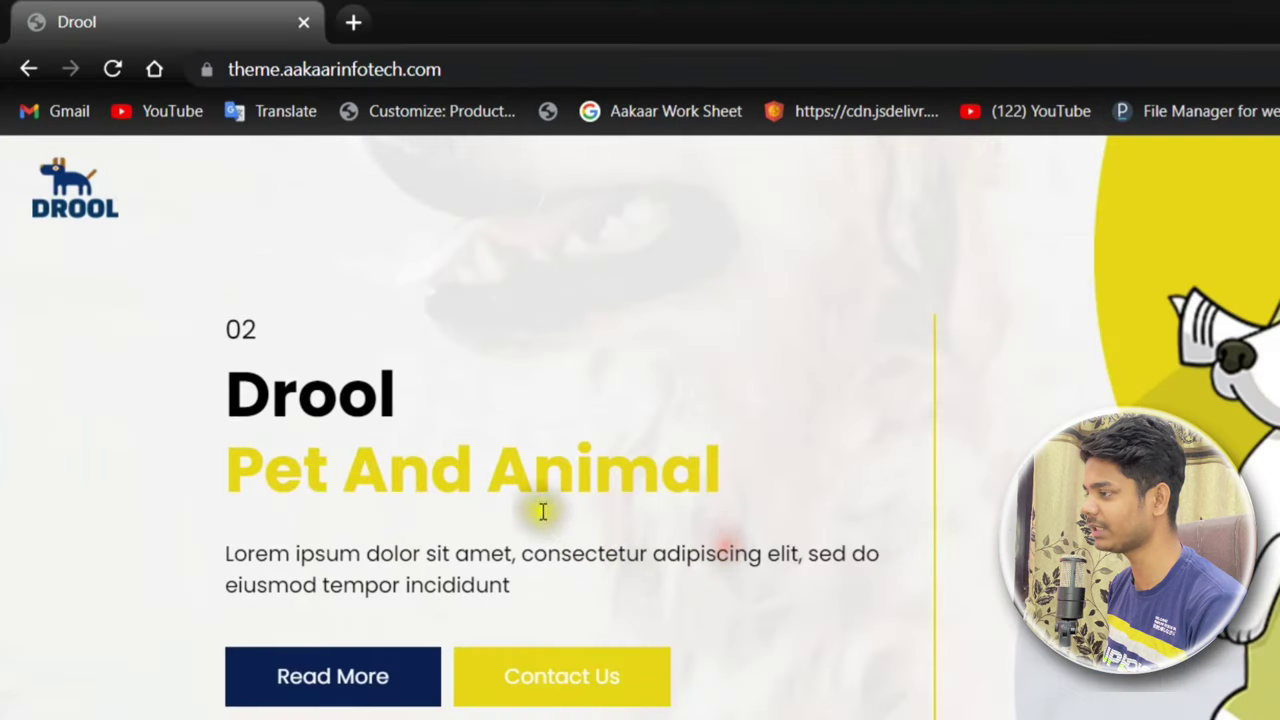
Switch to File Explorer and copy everything inside the Website folder's theme.aakaarinfotech.com subfolder
key("alt+Tab")
left_click(775, 567)
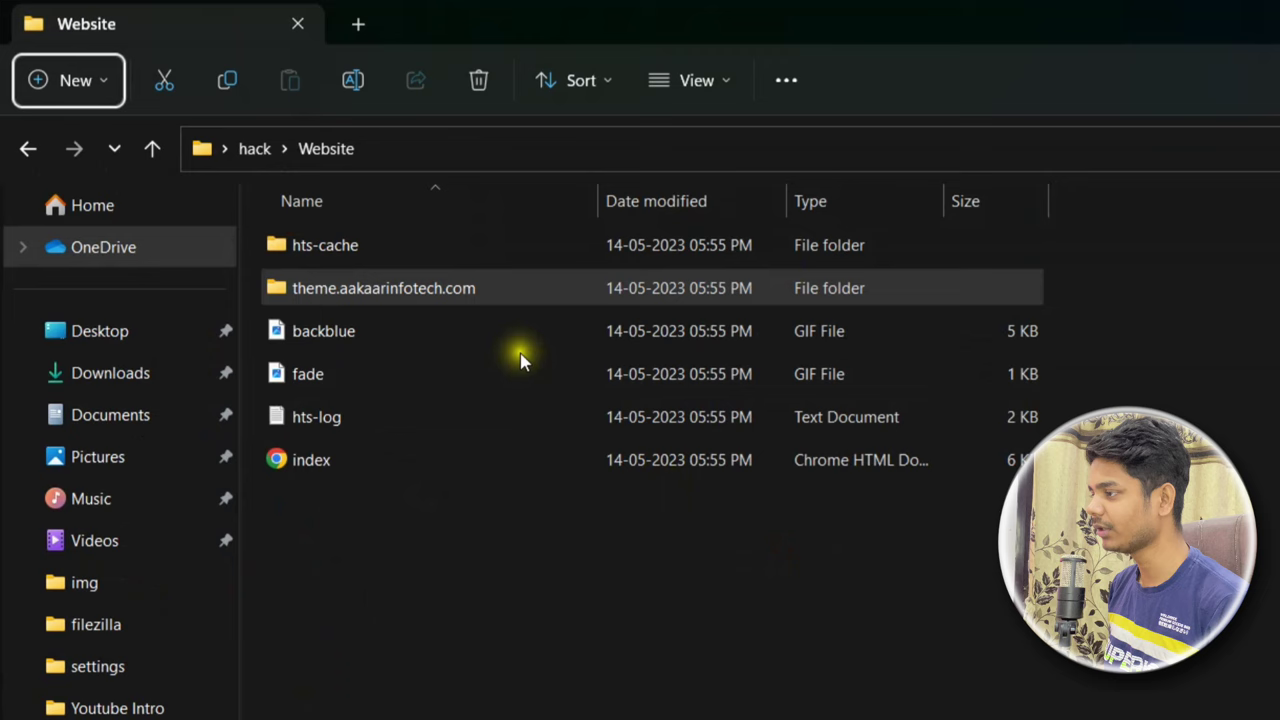
left_click(446, 295)
left_click(446, 297)
left_click(553, 295)
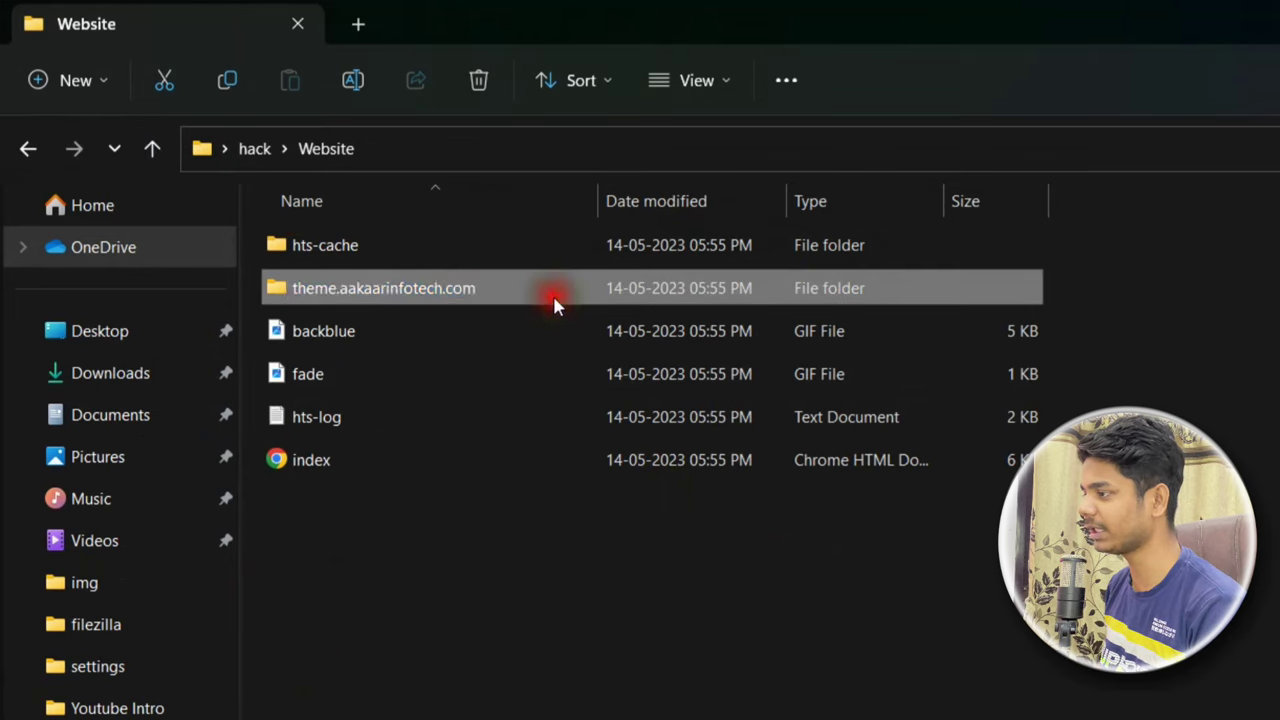
left_click(548, 297)
left_click(630, 287)
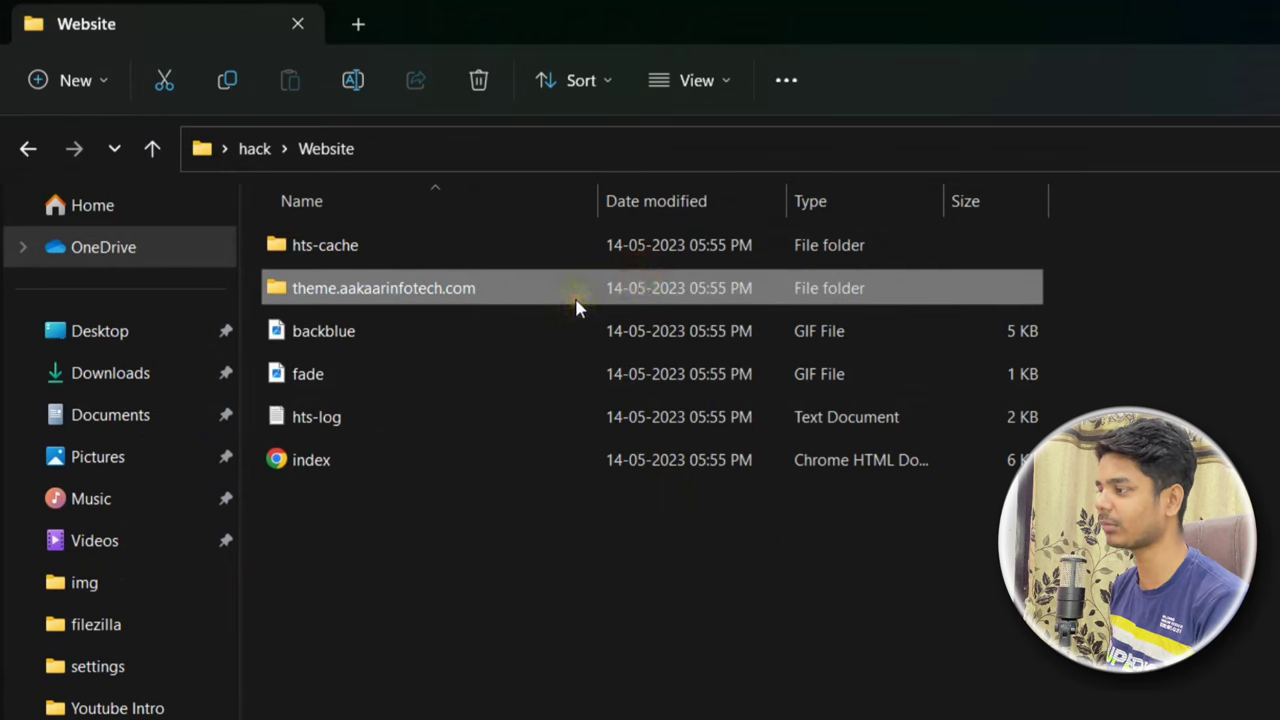
double_click(549, 291)
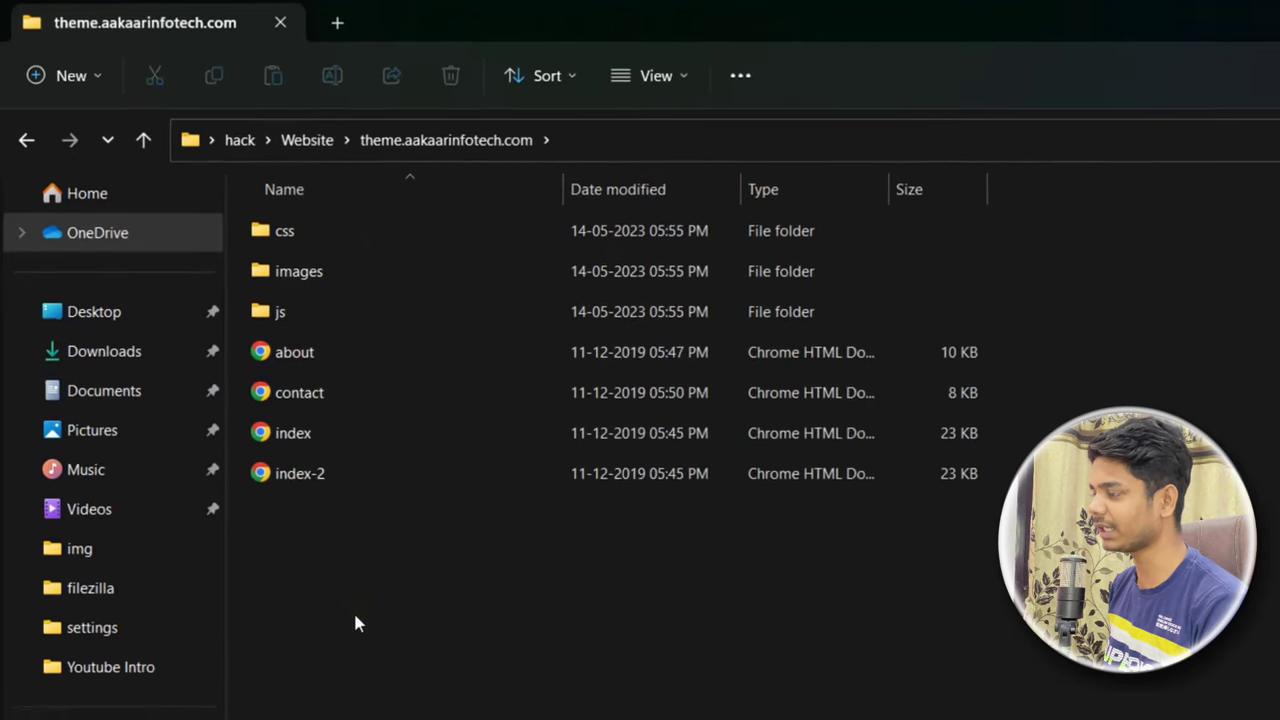
left_click_drag(385, 590, 251, 223)
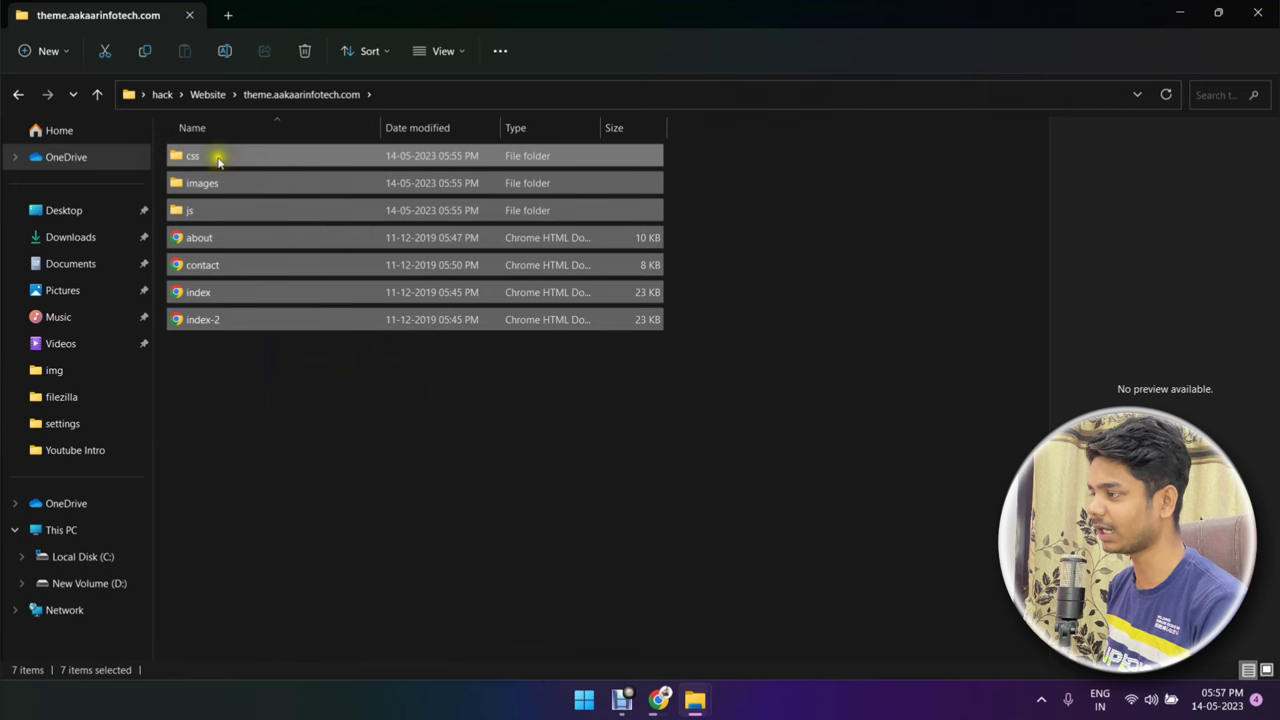
right_click(217, 158)
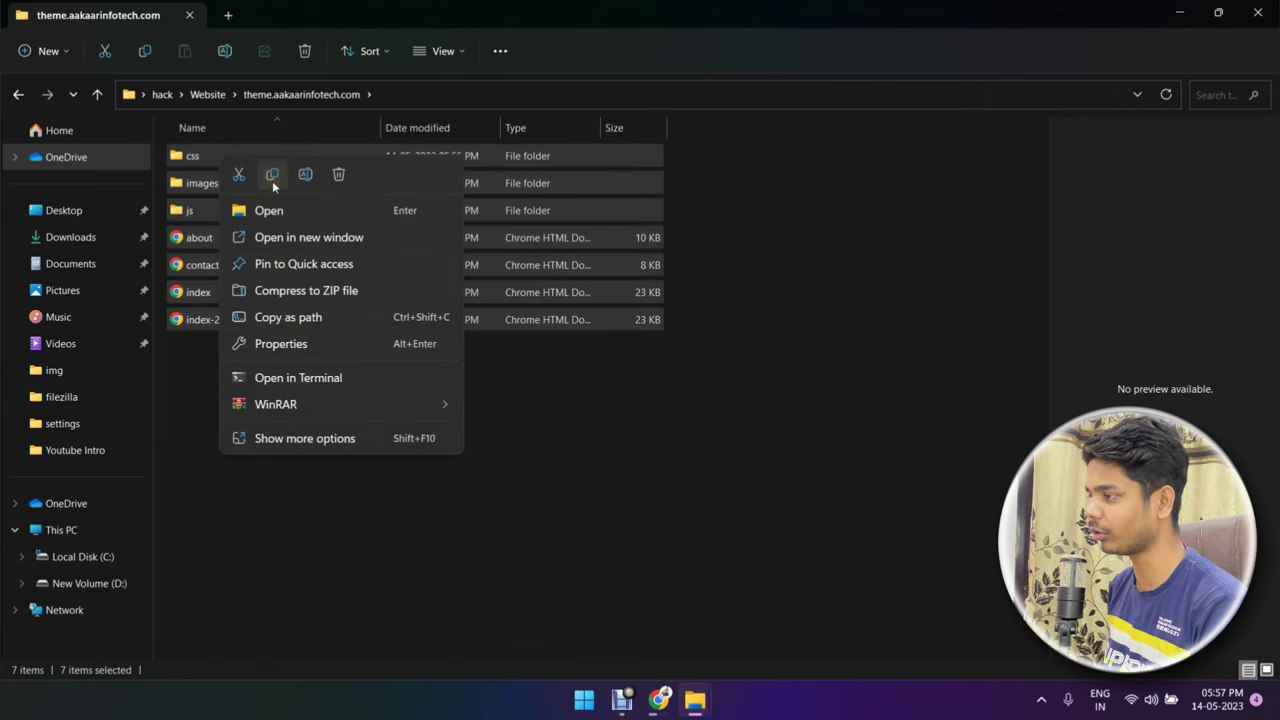
left_click(274, 187)
Create a desktop folder named theme and paste the copied website files into it
key("super+d")
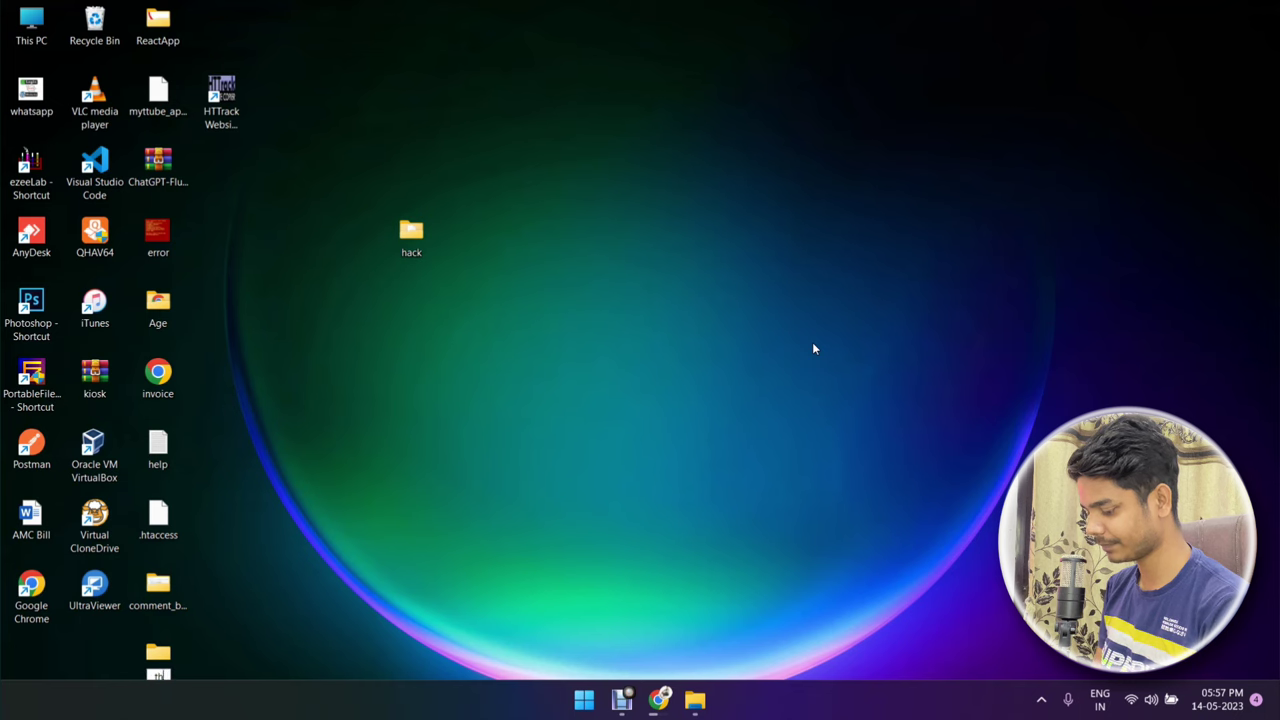
key("Return")
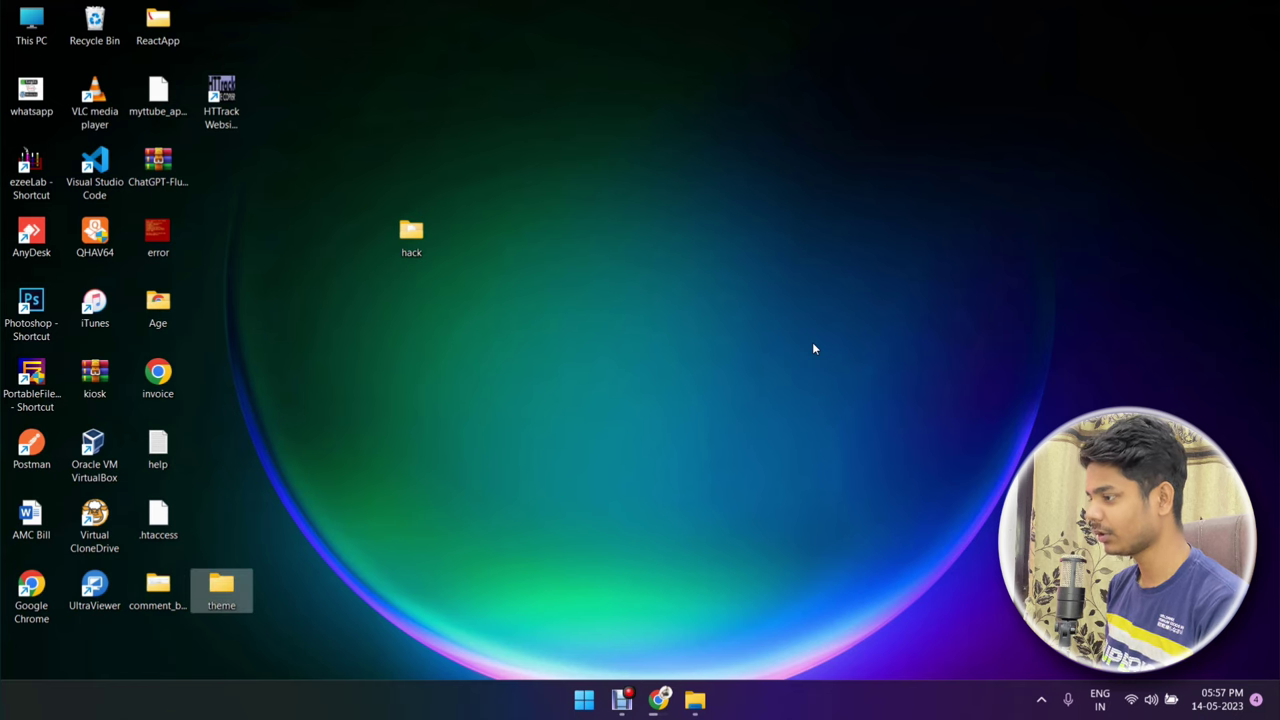
double_click(222, 595)
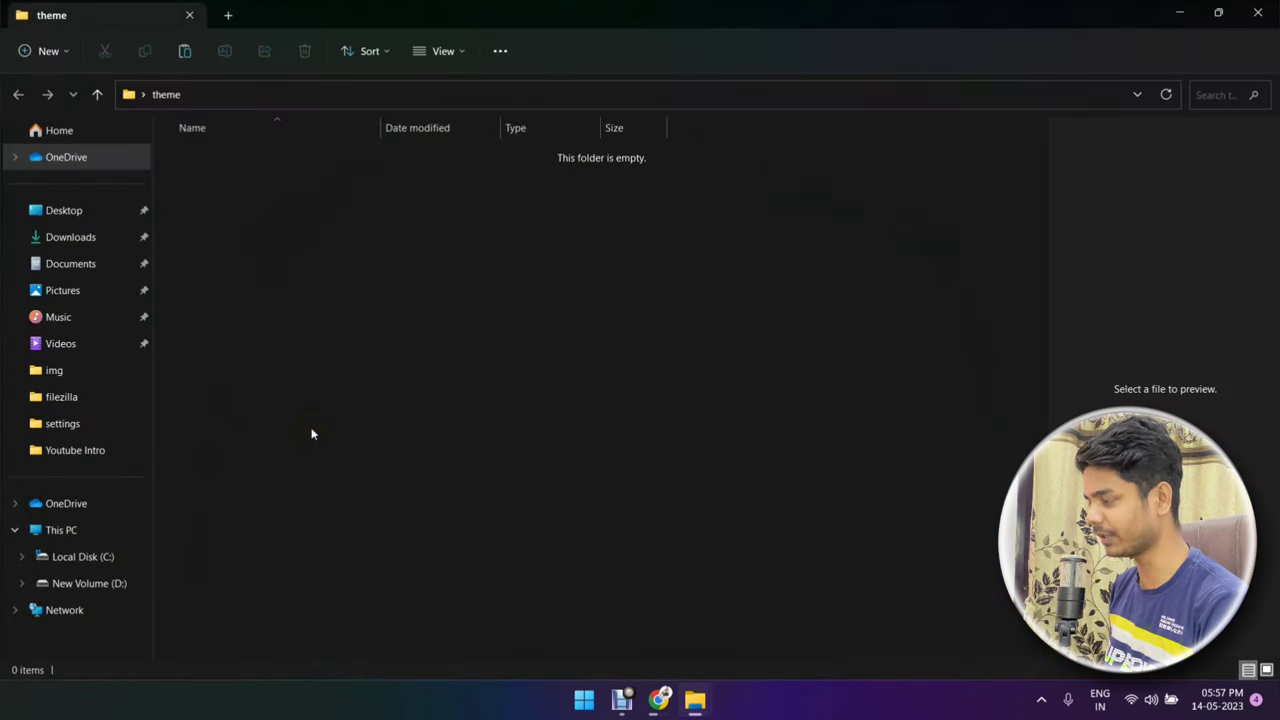
key("ctrl+v")
left_click(466, 418)
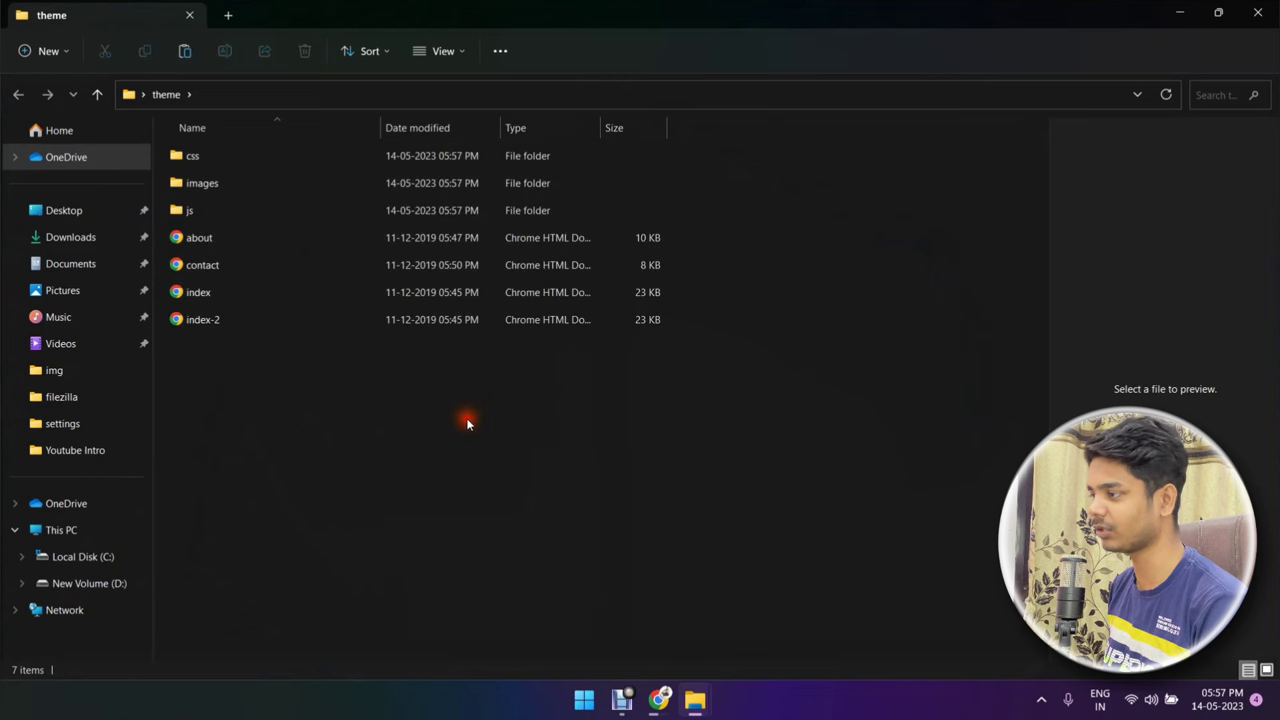
Open the theme folder's index page in Chrome and examine its local file address against the live site's tab
double_click(240, 294)
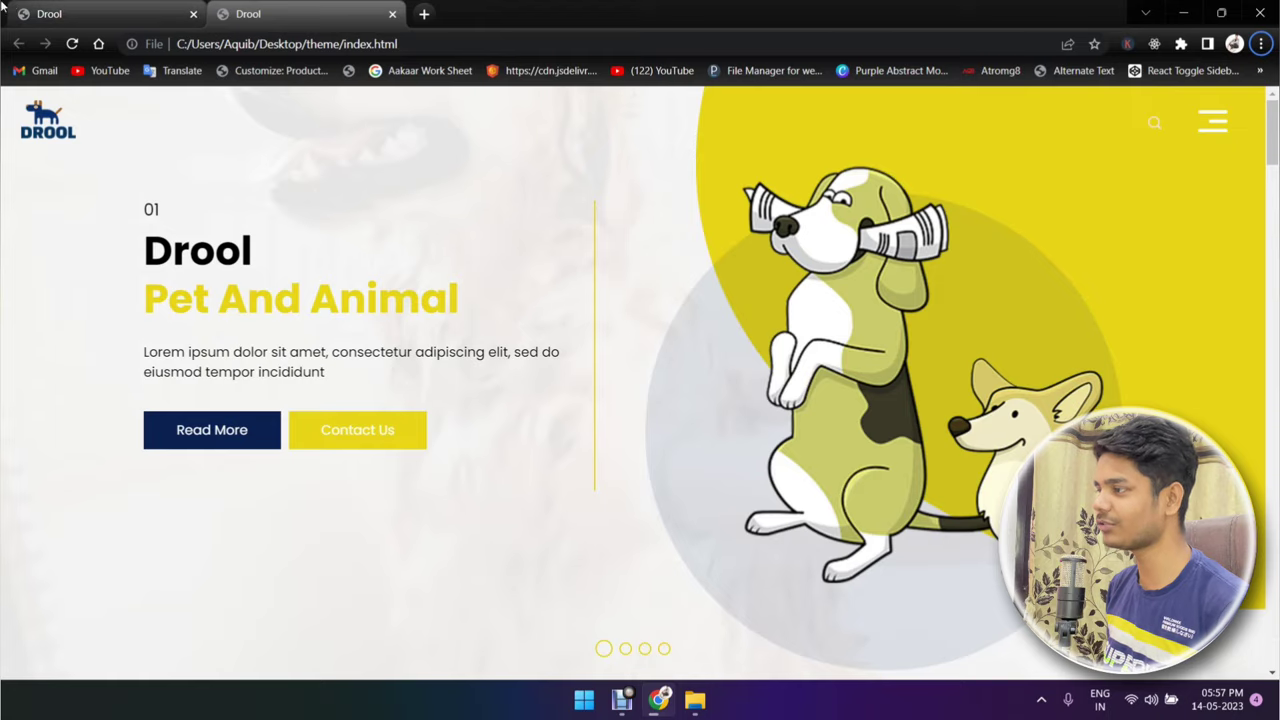
left_click(36, 10)
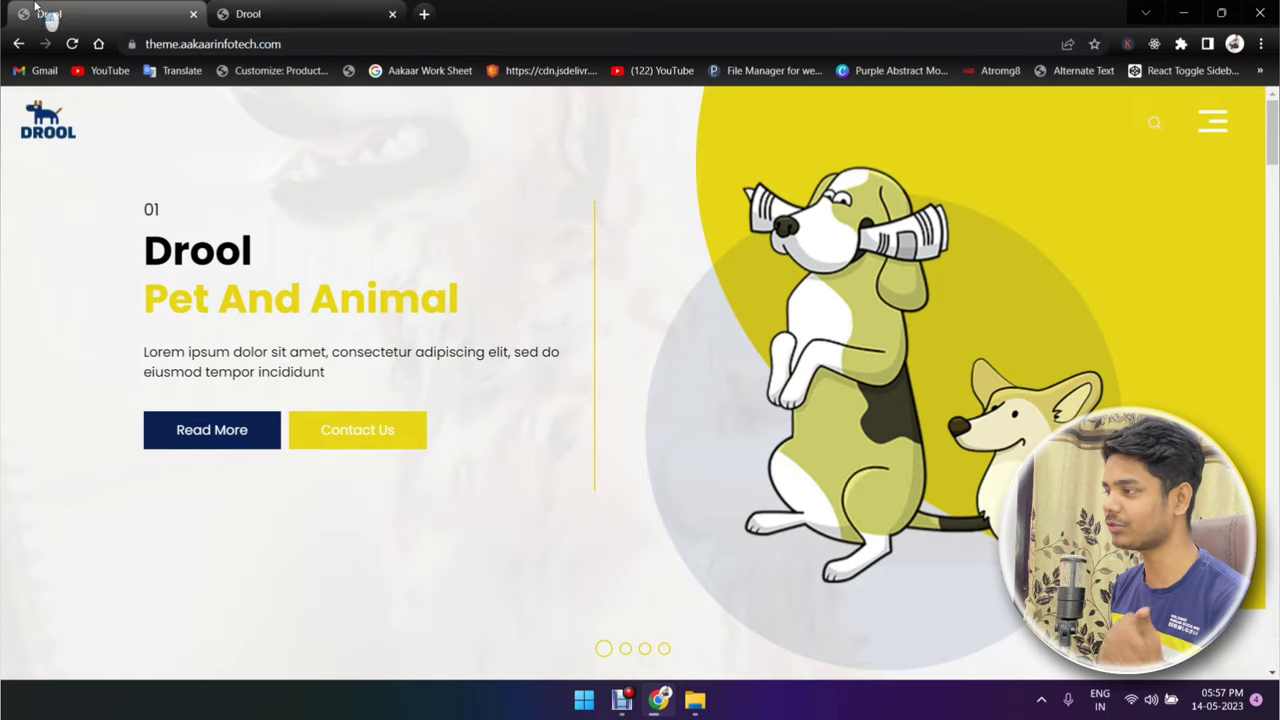
left_click(266, 14)
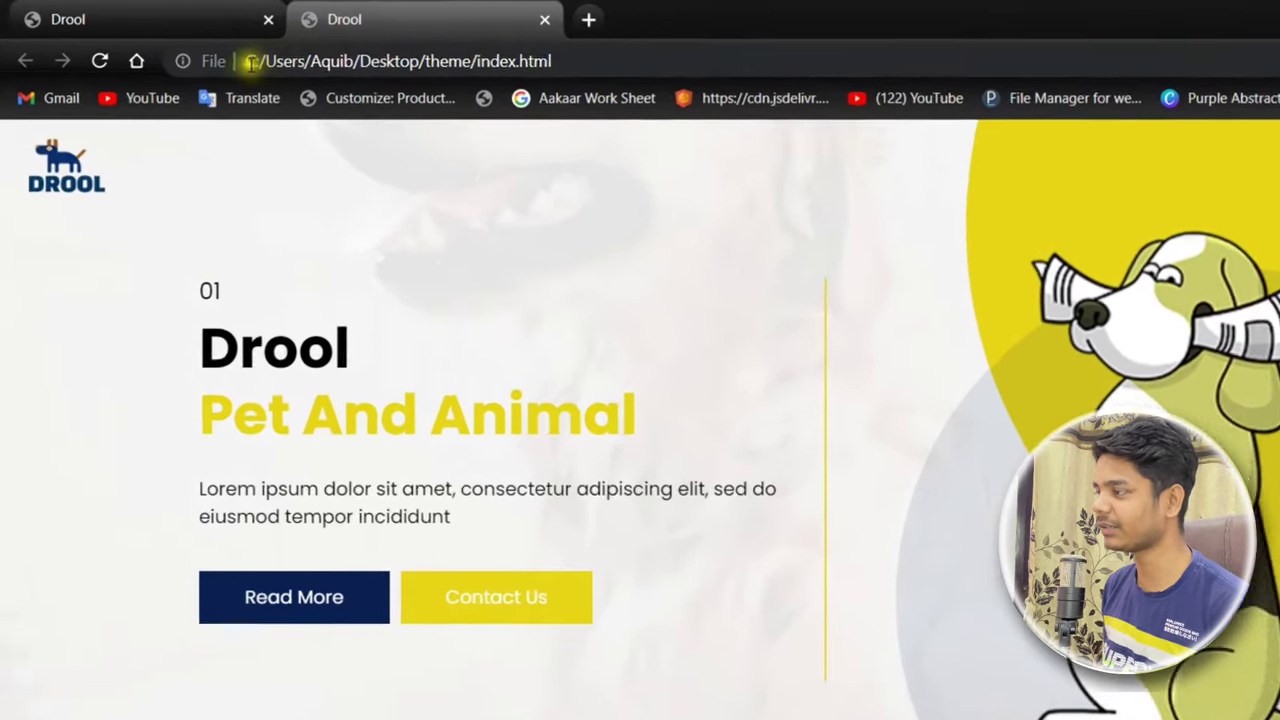
left_click(250, 61)
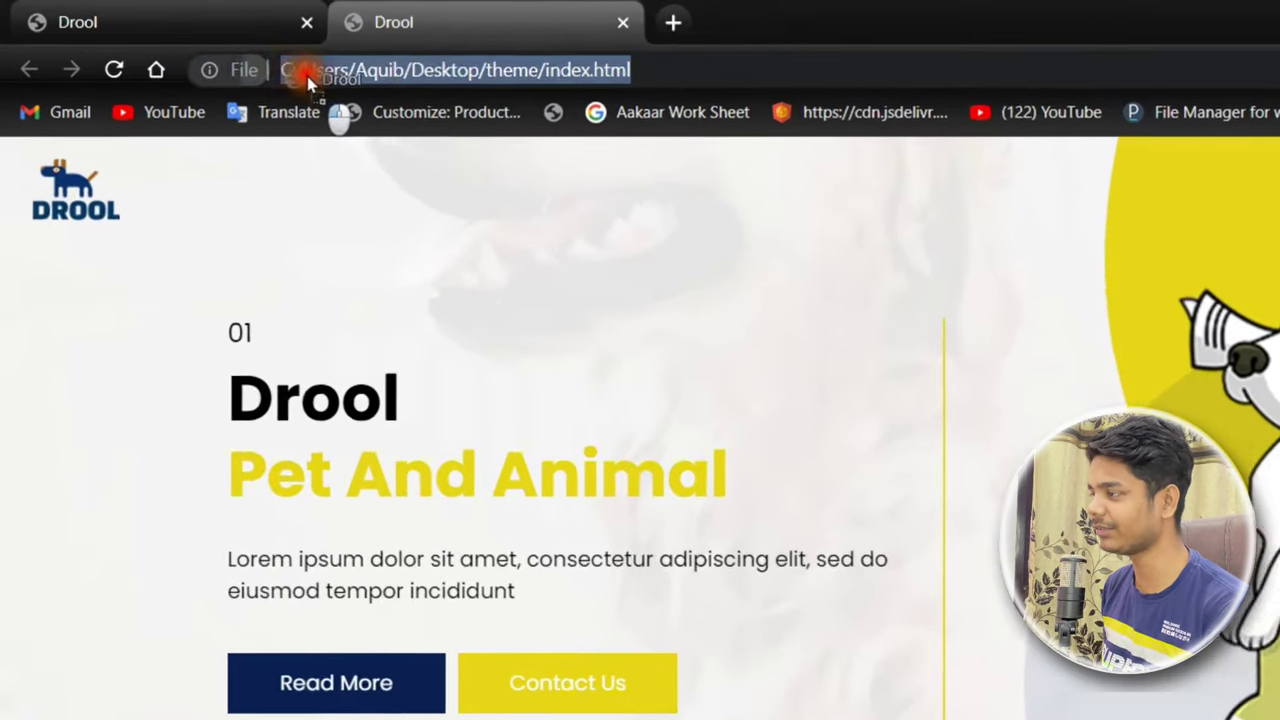
left_click(400, 61)
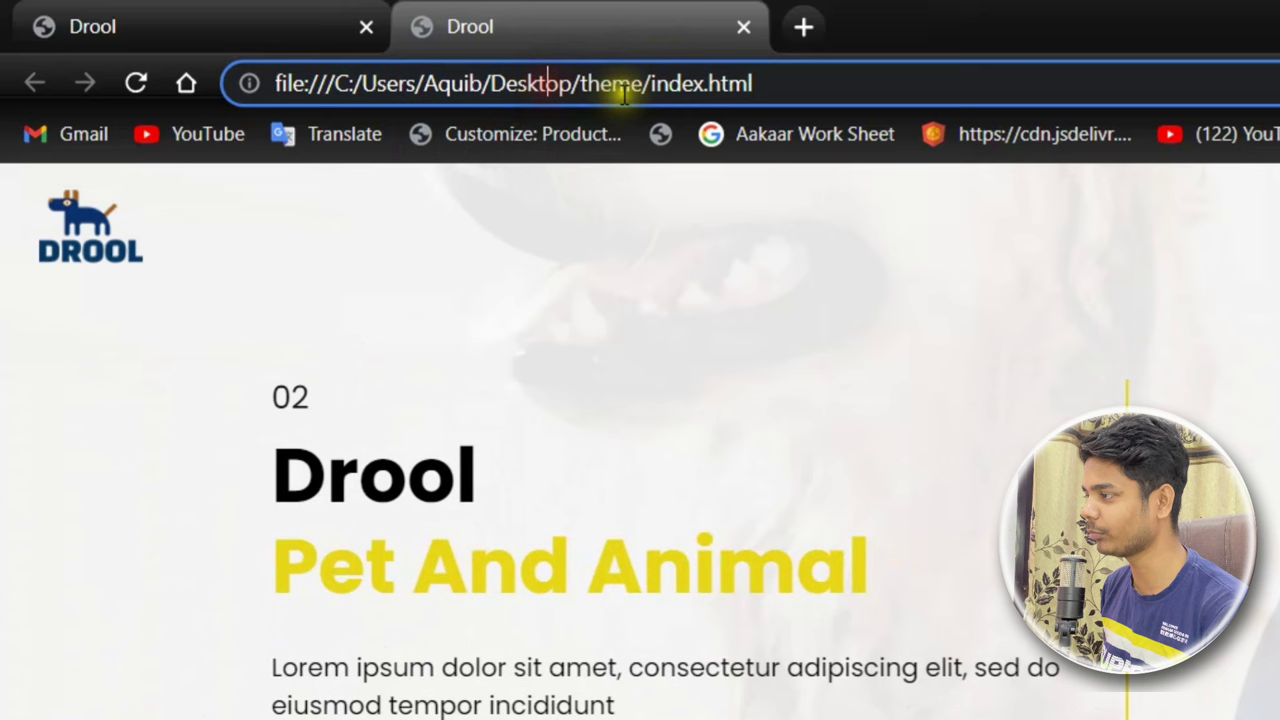
double_click(625, 90)
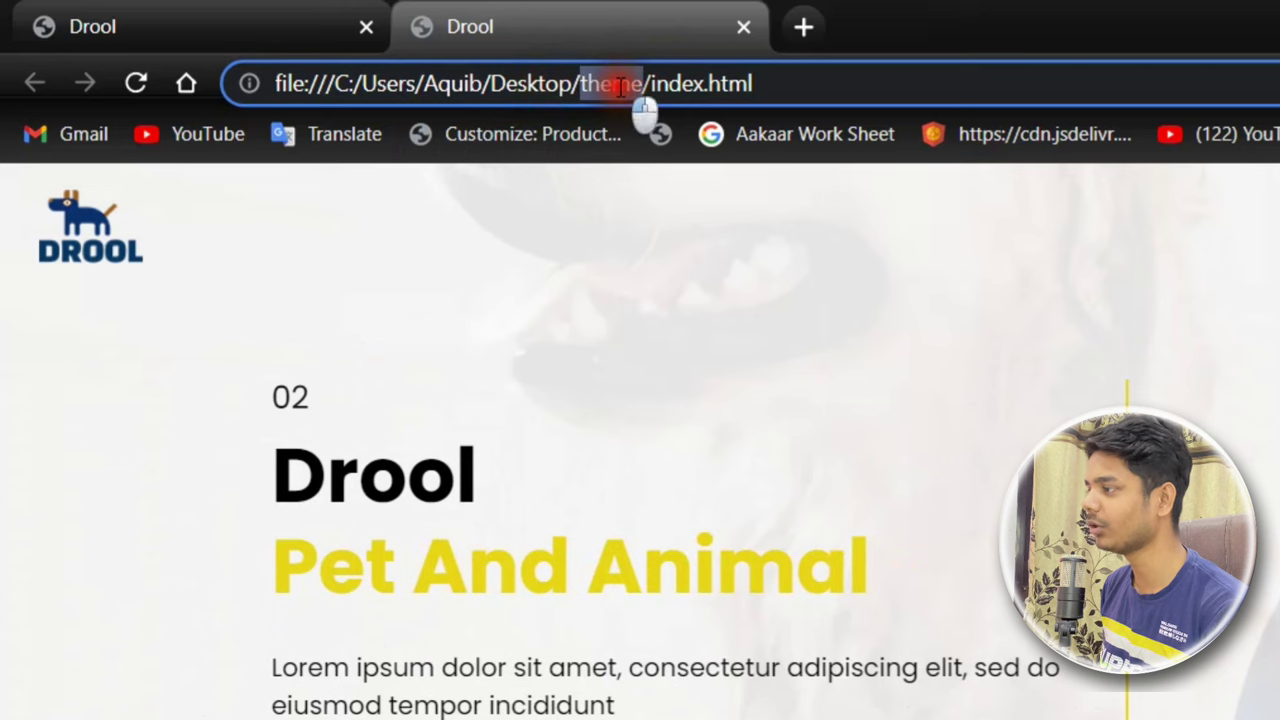
left_click_drag(765, 84, 255, 82)
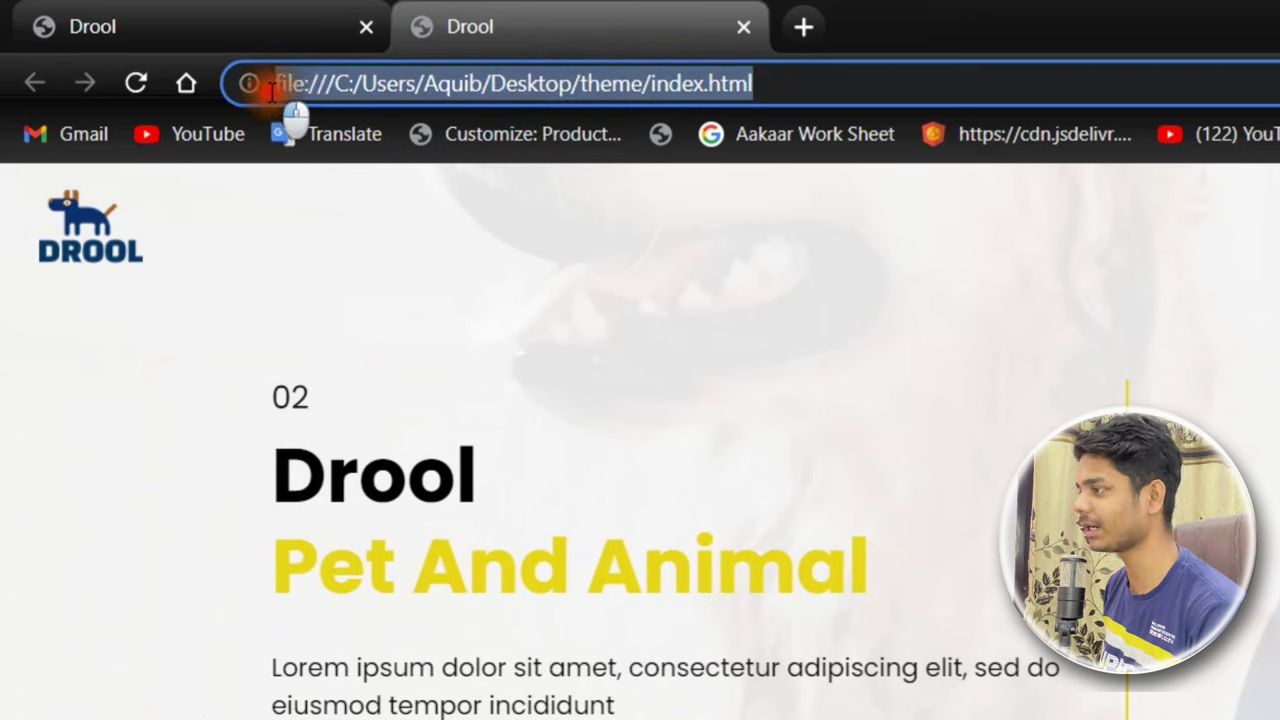
Compare the live Drool site with the local copy, including the section of animal cards on both pages
left_click(137, 3)
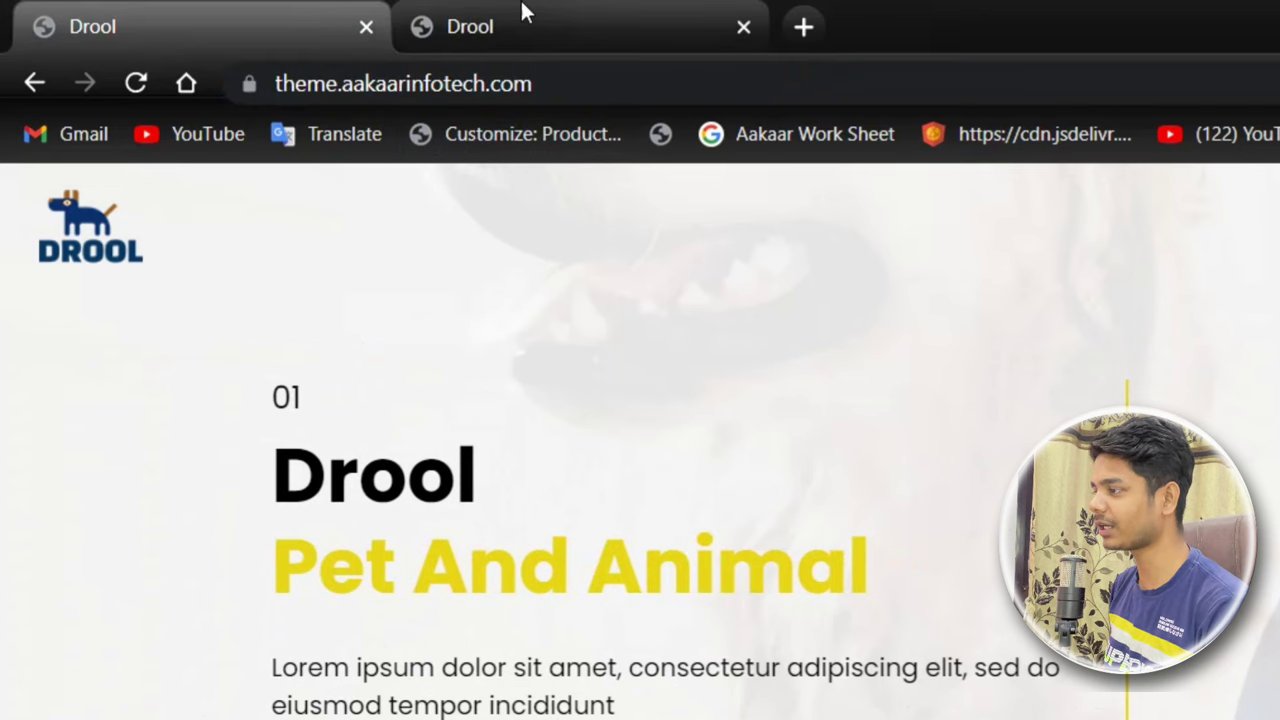
left_click(522, 3)
left_click(194, 3)
left_click(502, 2)
left_click(181, 2)
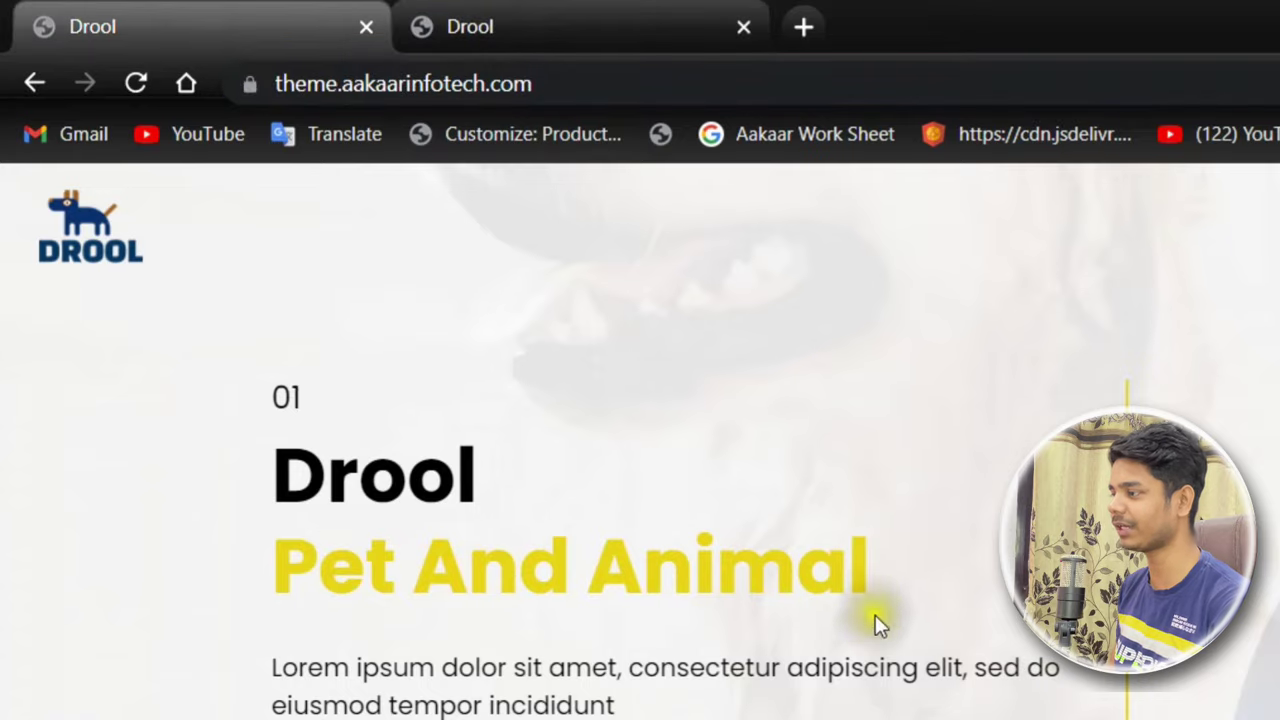
scroll(875, 615, "down", 8)
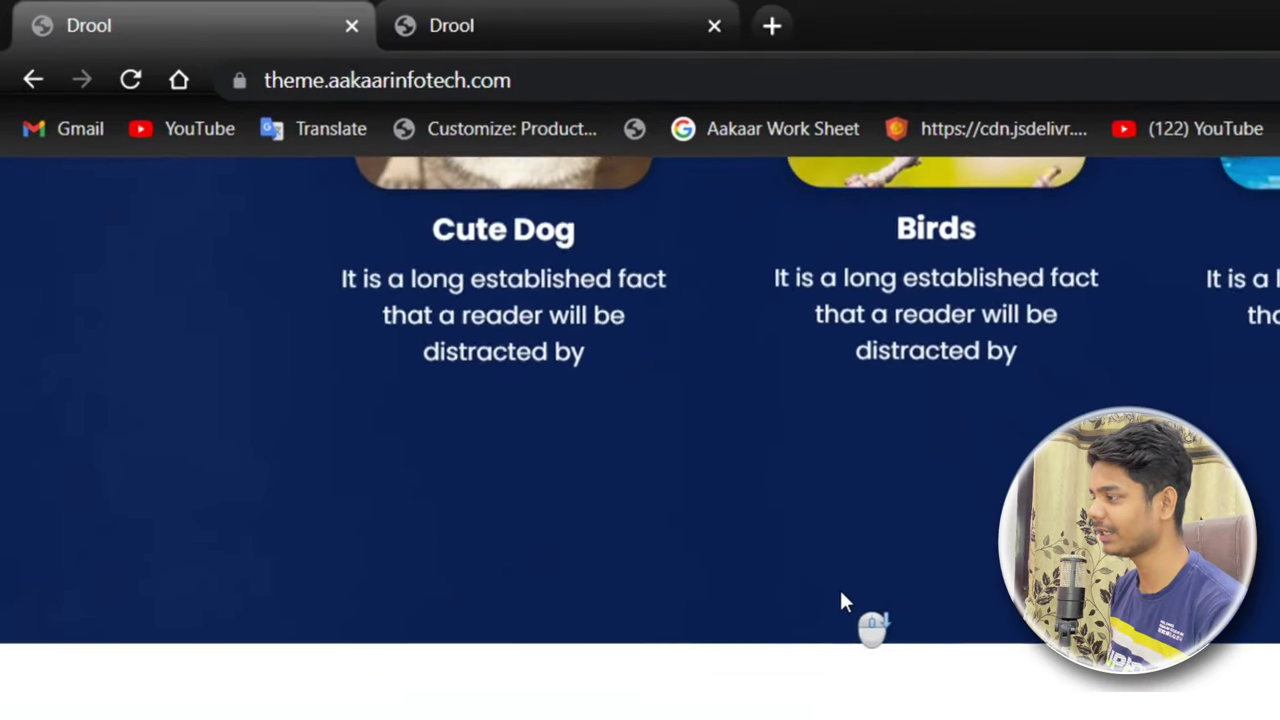
scroll(840, 600, "up", 4)
scroll(488, 316, "down", 1)
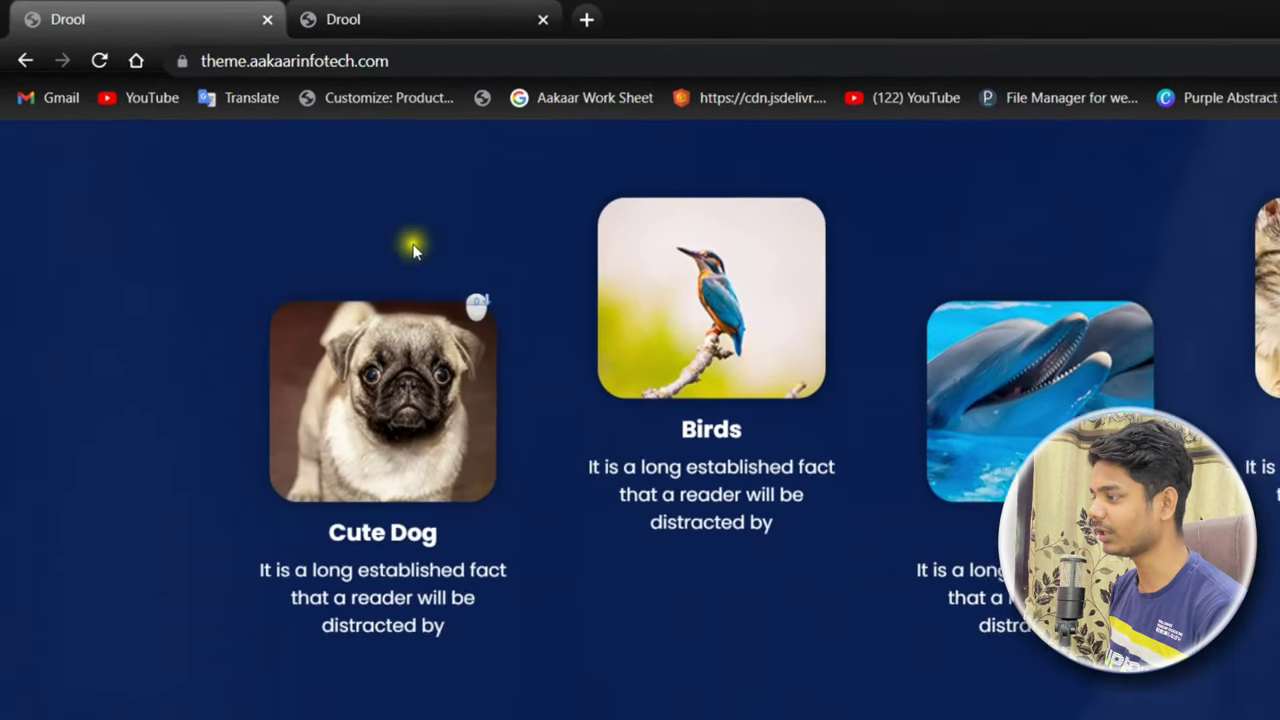
left_click(415, 25)
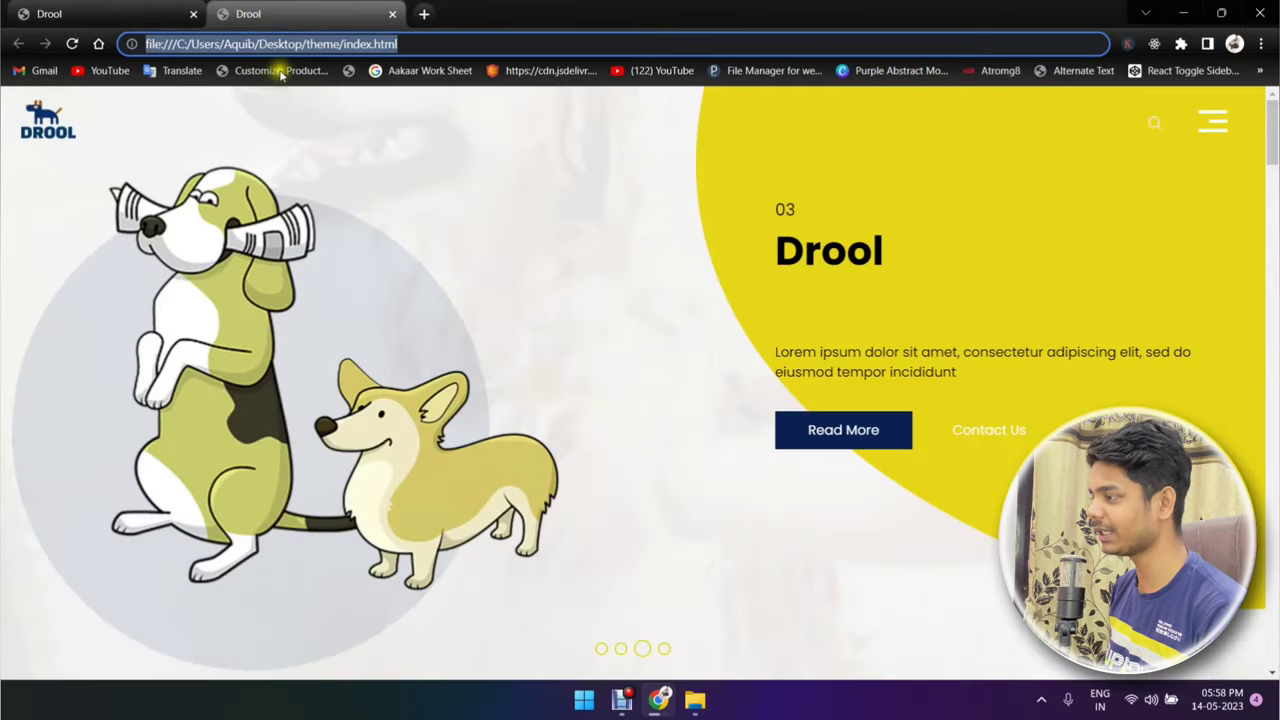
scroll(366, 294, "down", 10)
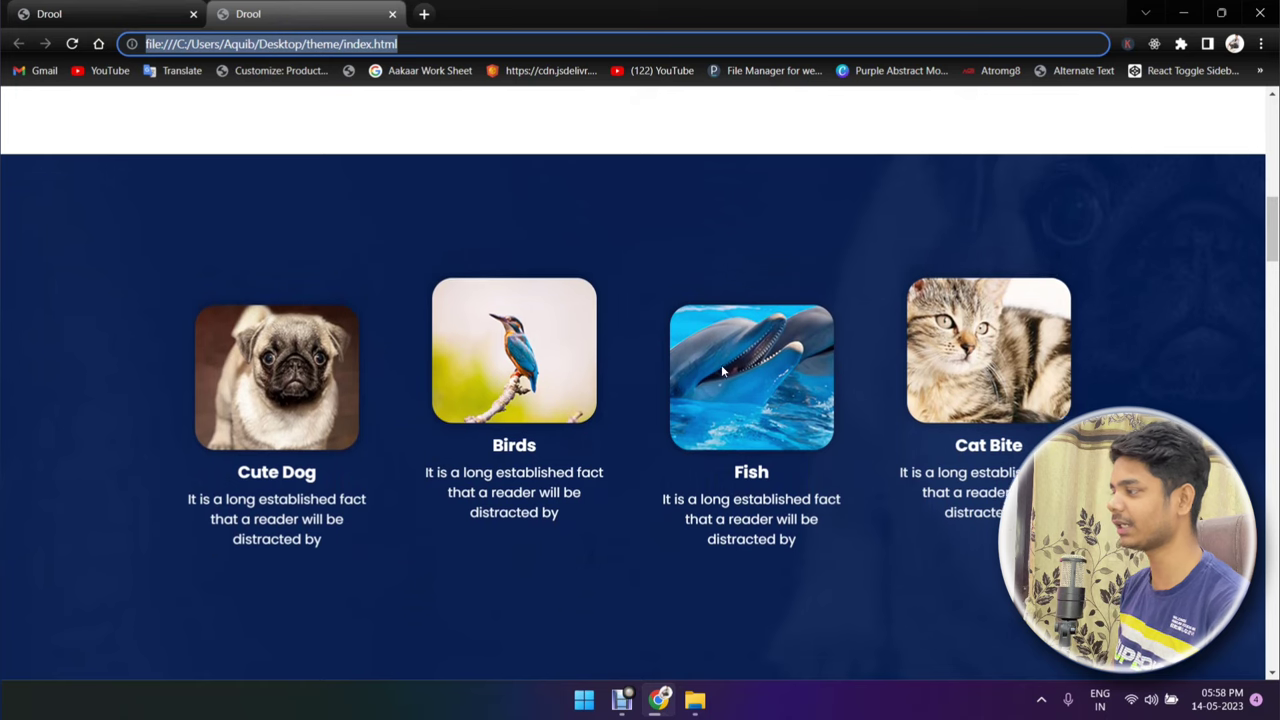
View the theme folder's images and js subfolders in File Explorer, and reload the local Drool page in Chrome
left_click(695, 700)
left_click(797, 638)
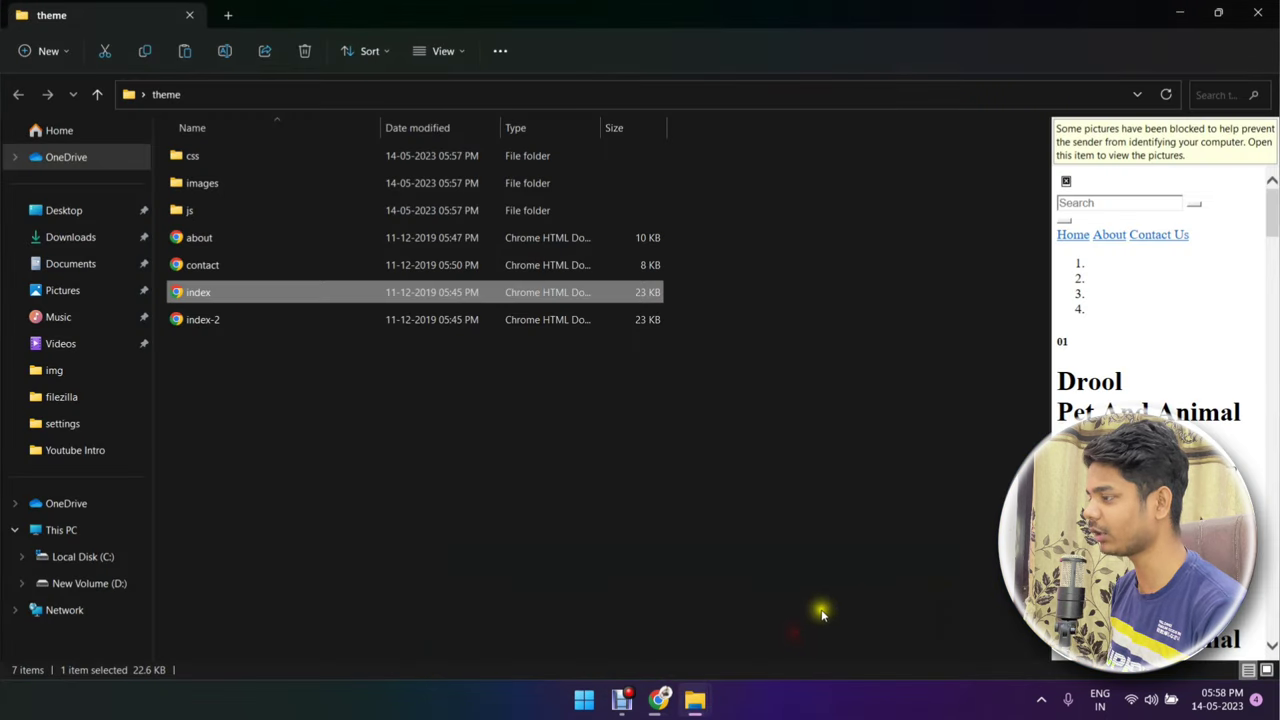
double_click(200, 180)
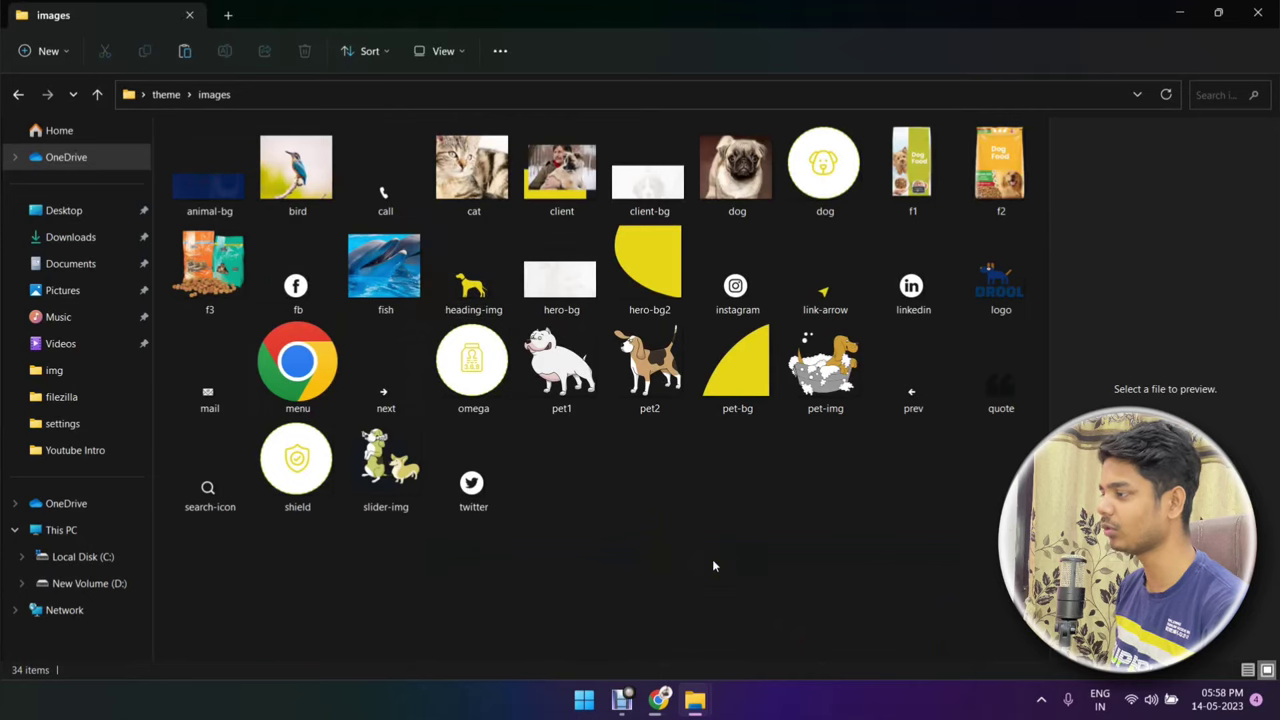
left_click(163, 94)
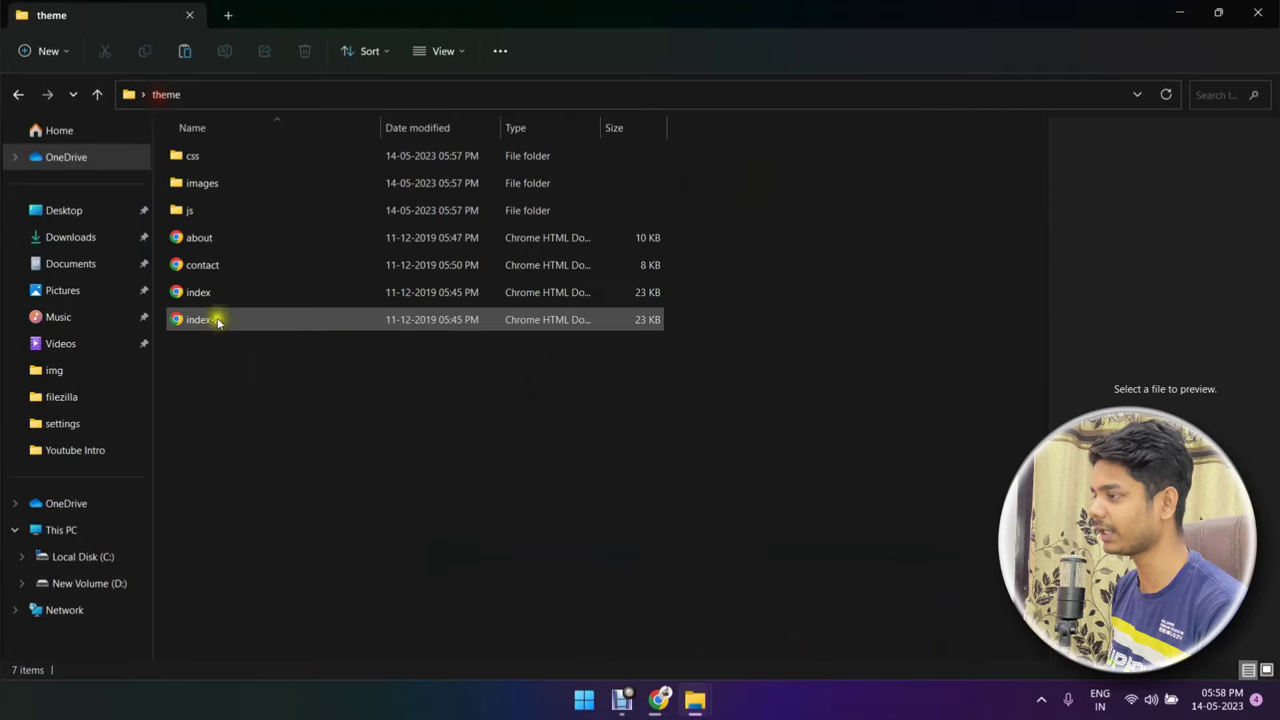
double_click(199, 218)
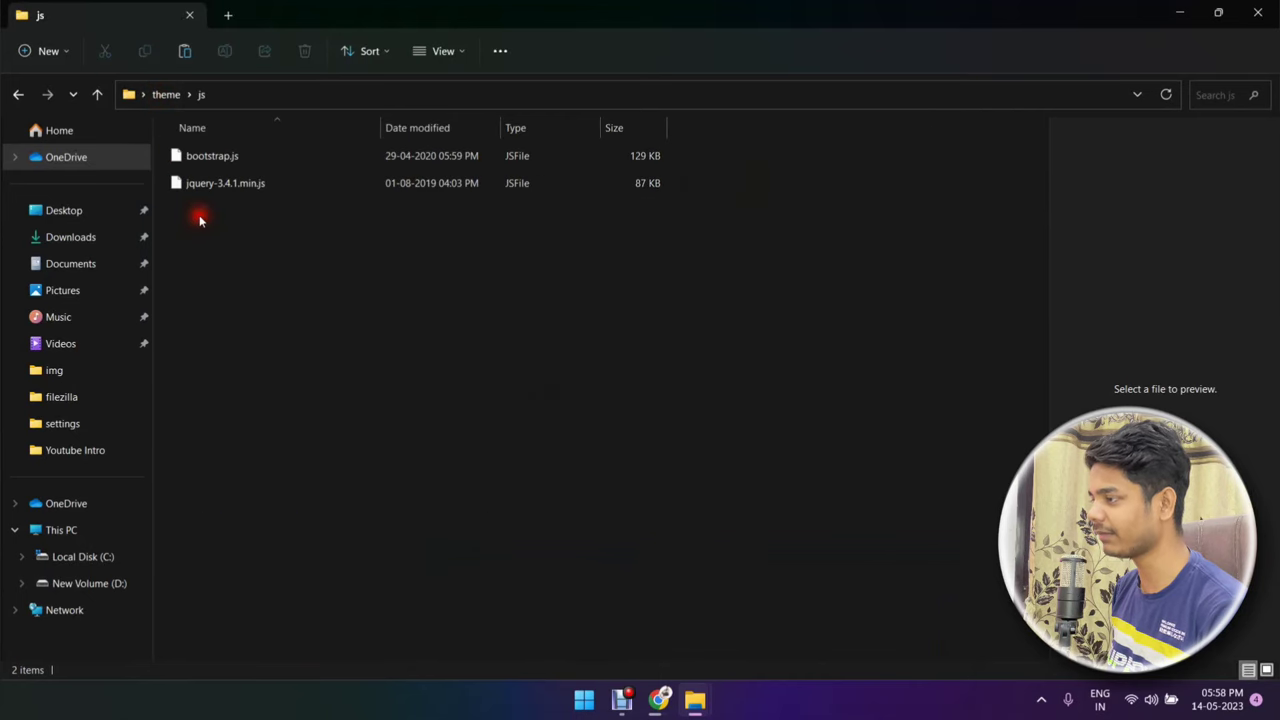
left_click(166, 95)
key("alt+Tab")
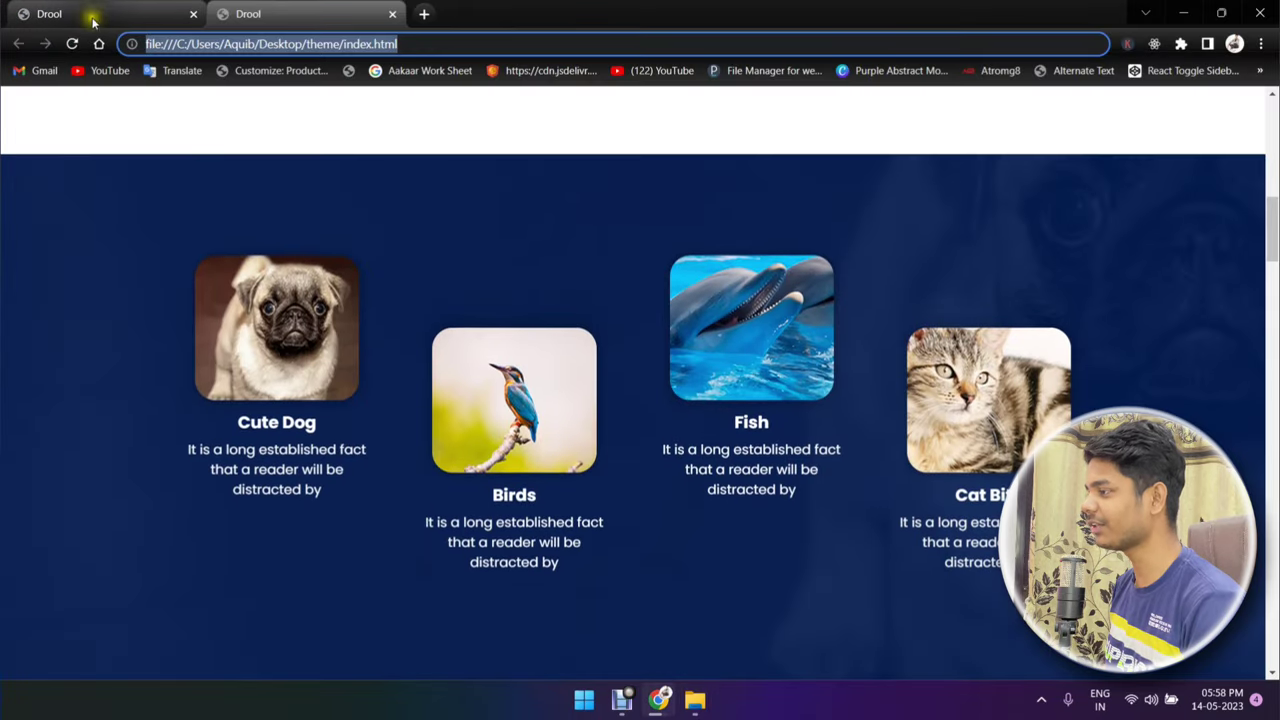
key("F5")
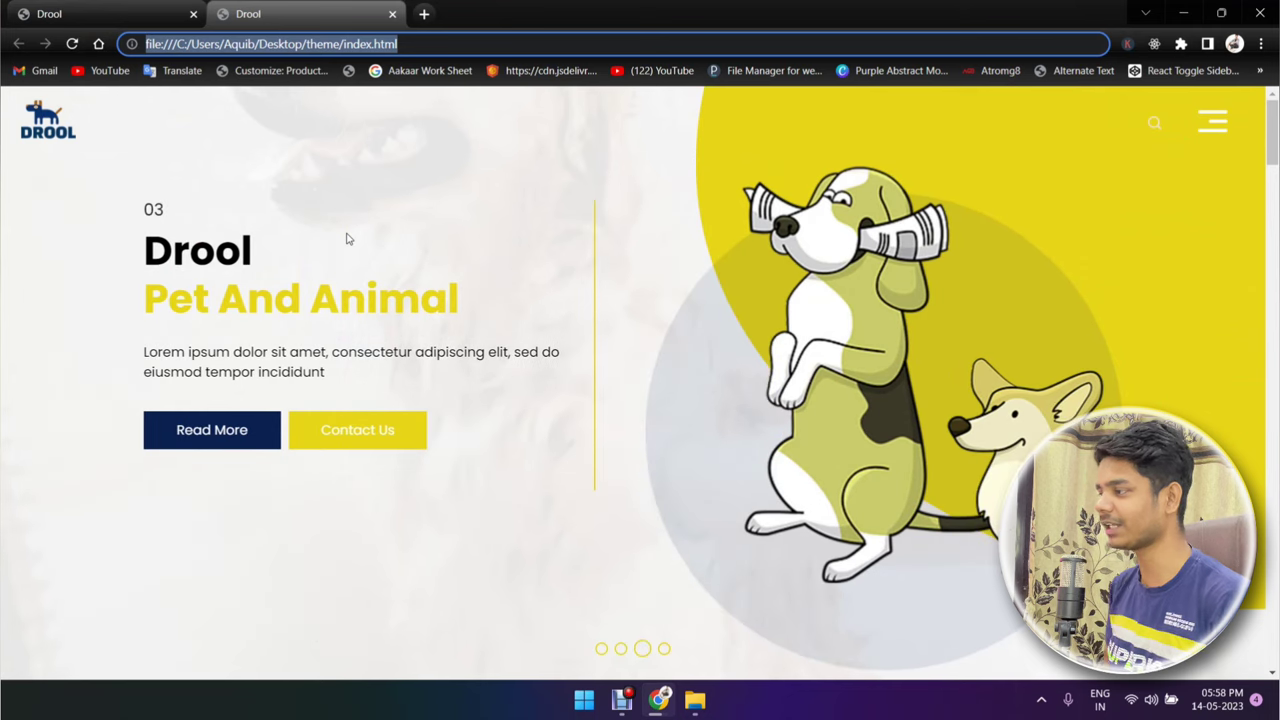